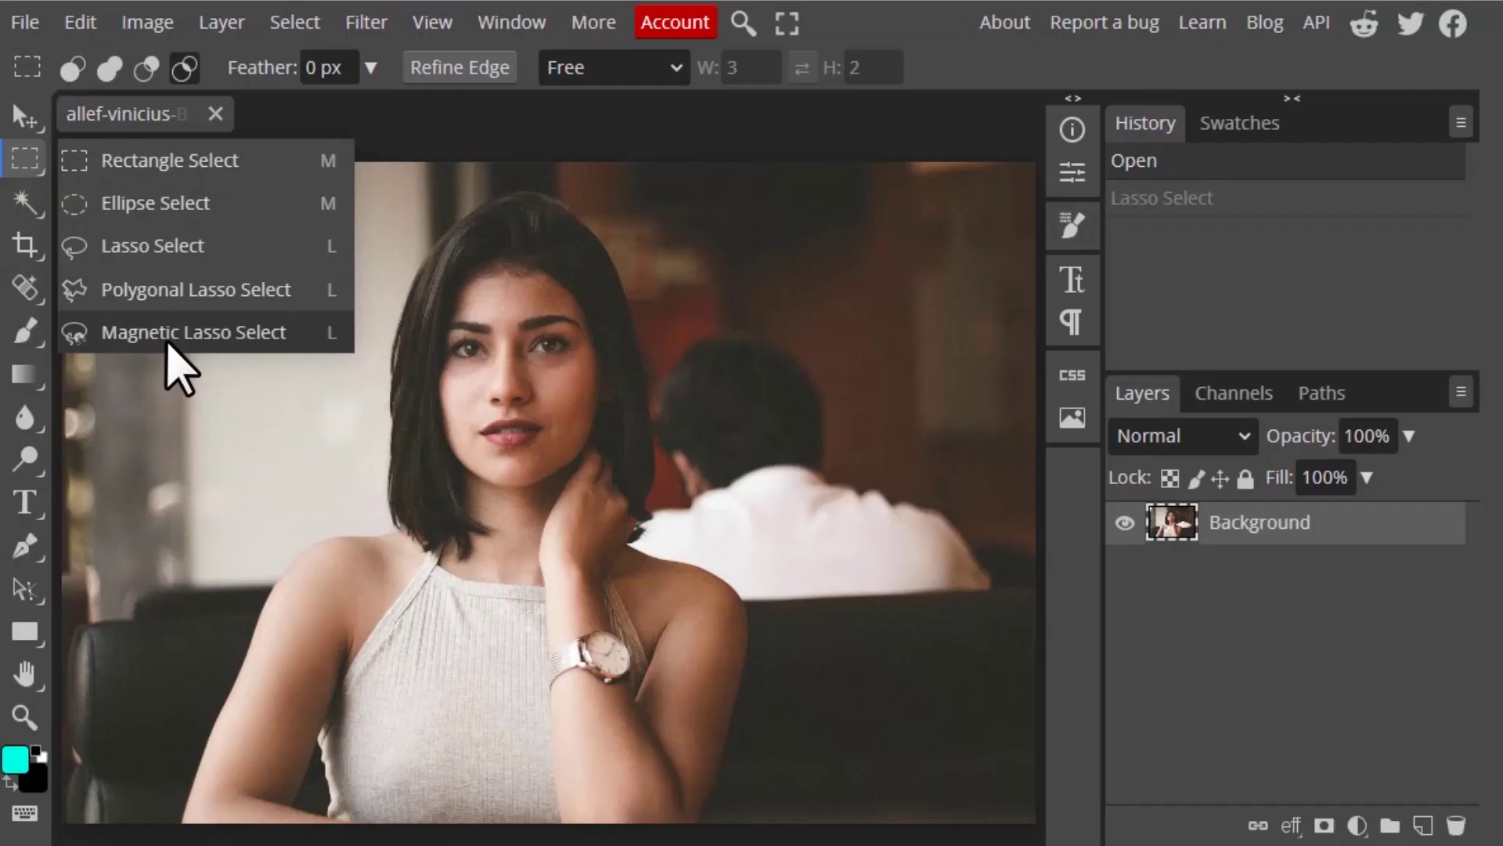
Step: Search the commands for "magne" and activate the Magnetic Lasso Select tool
left_click(167, 339)
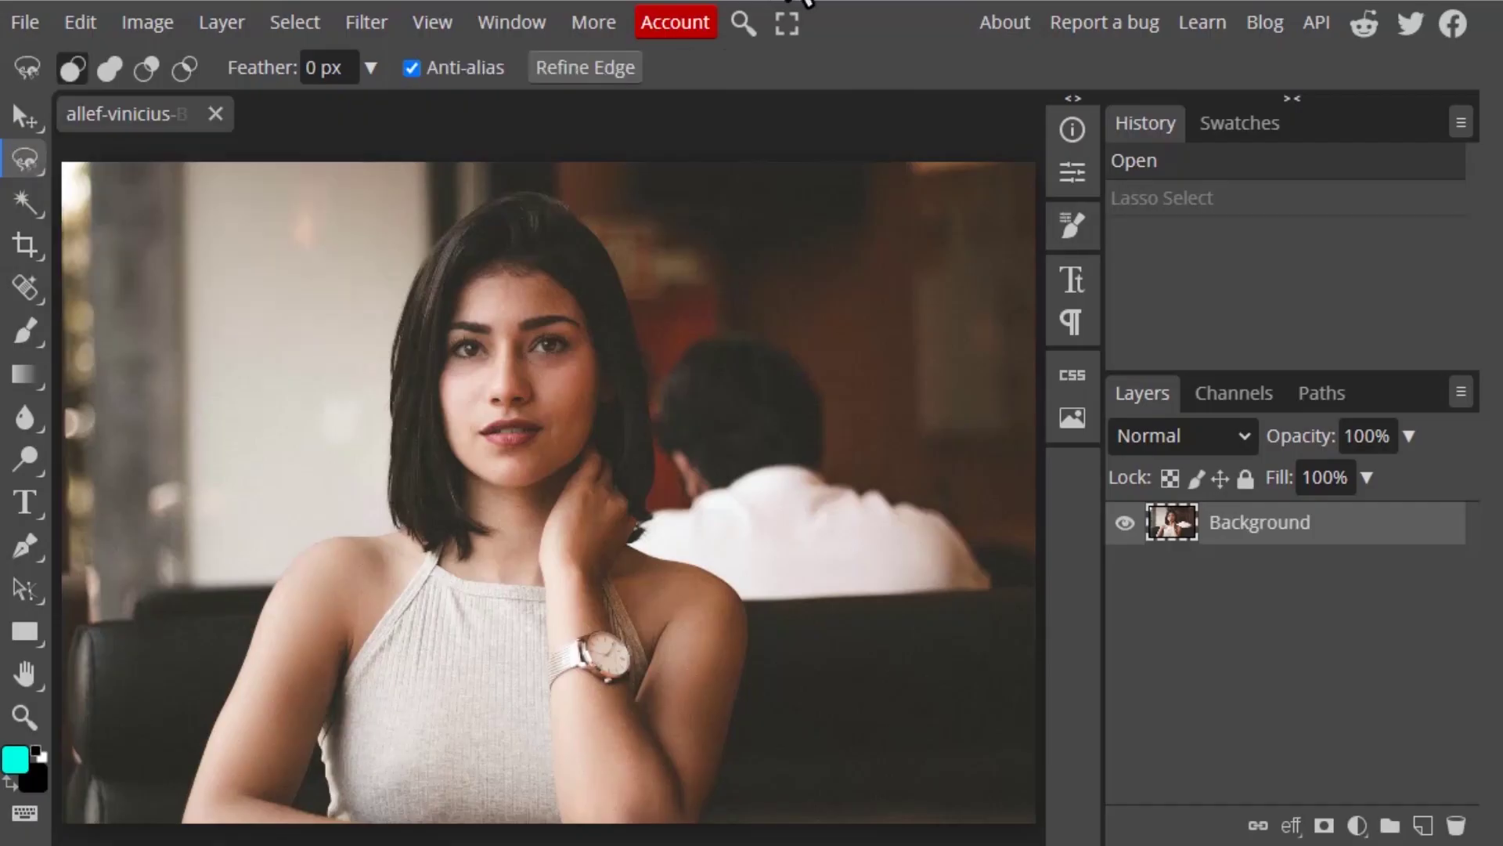
left_click(742, 23)
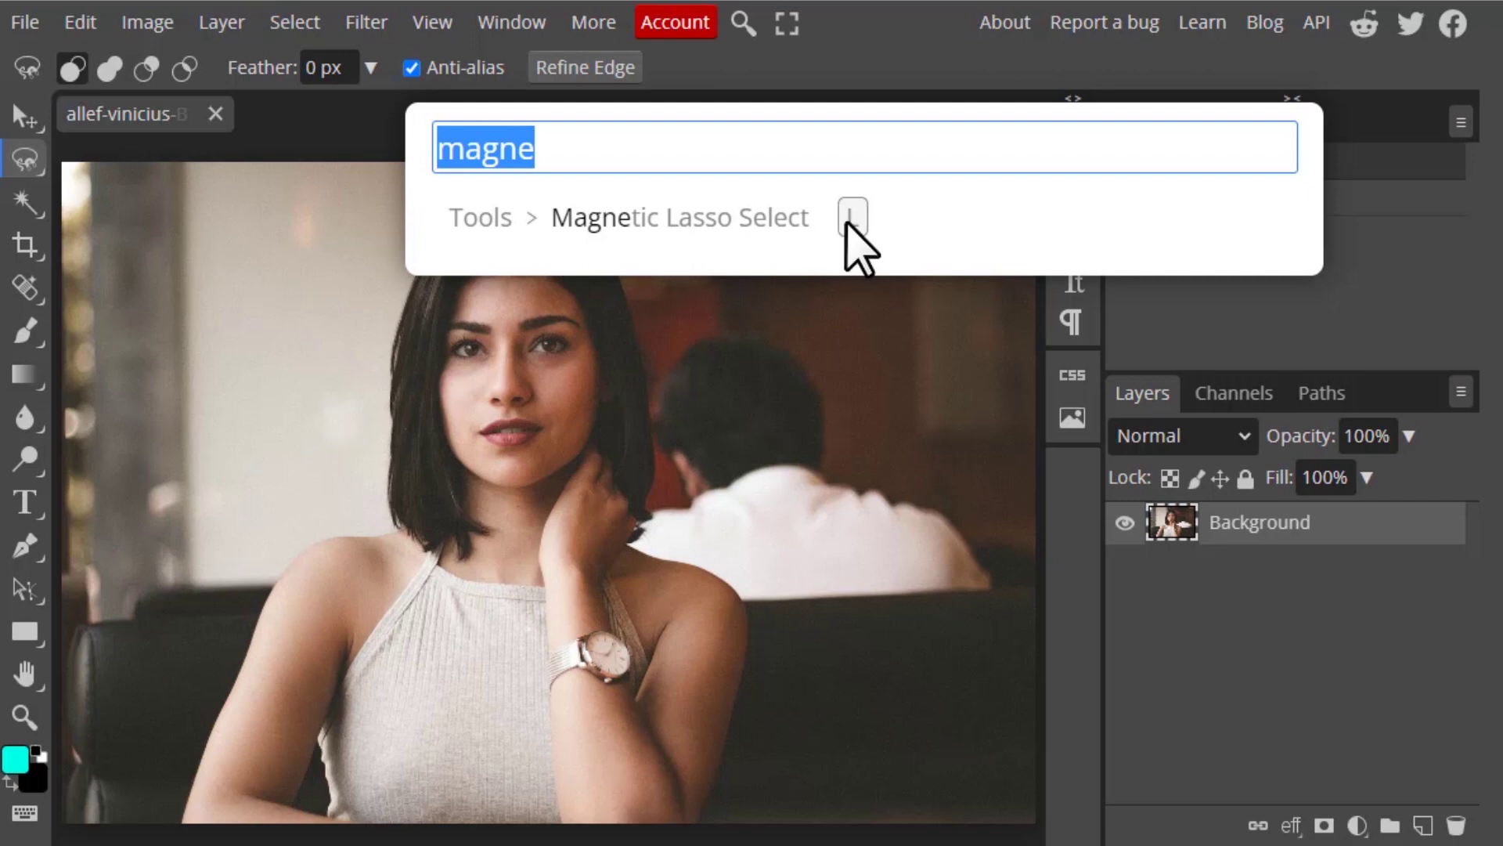
left_click(764, 234)
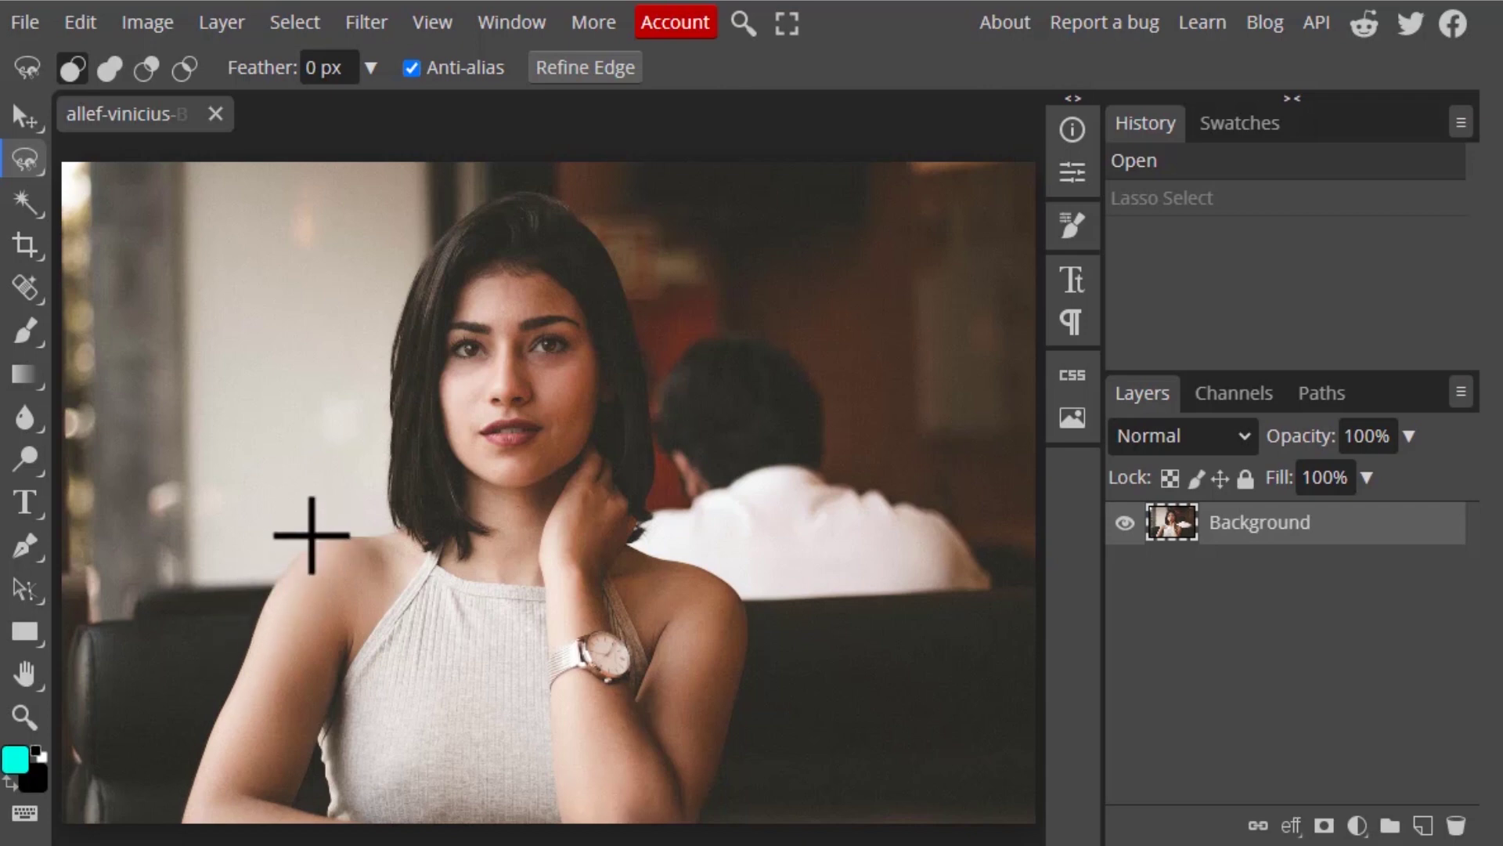
Step: Bring the woman's bent elbow at the photo's lower edge into close view and reactivate Magnetic Lasso Select
scroll(311, 536, "up", 5)
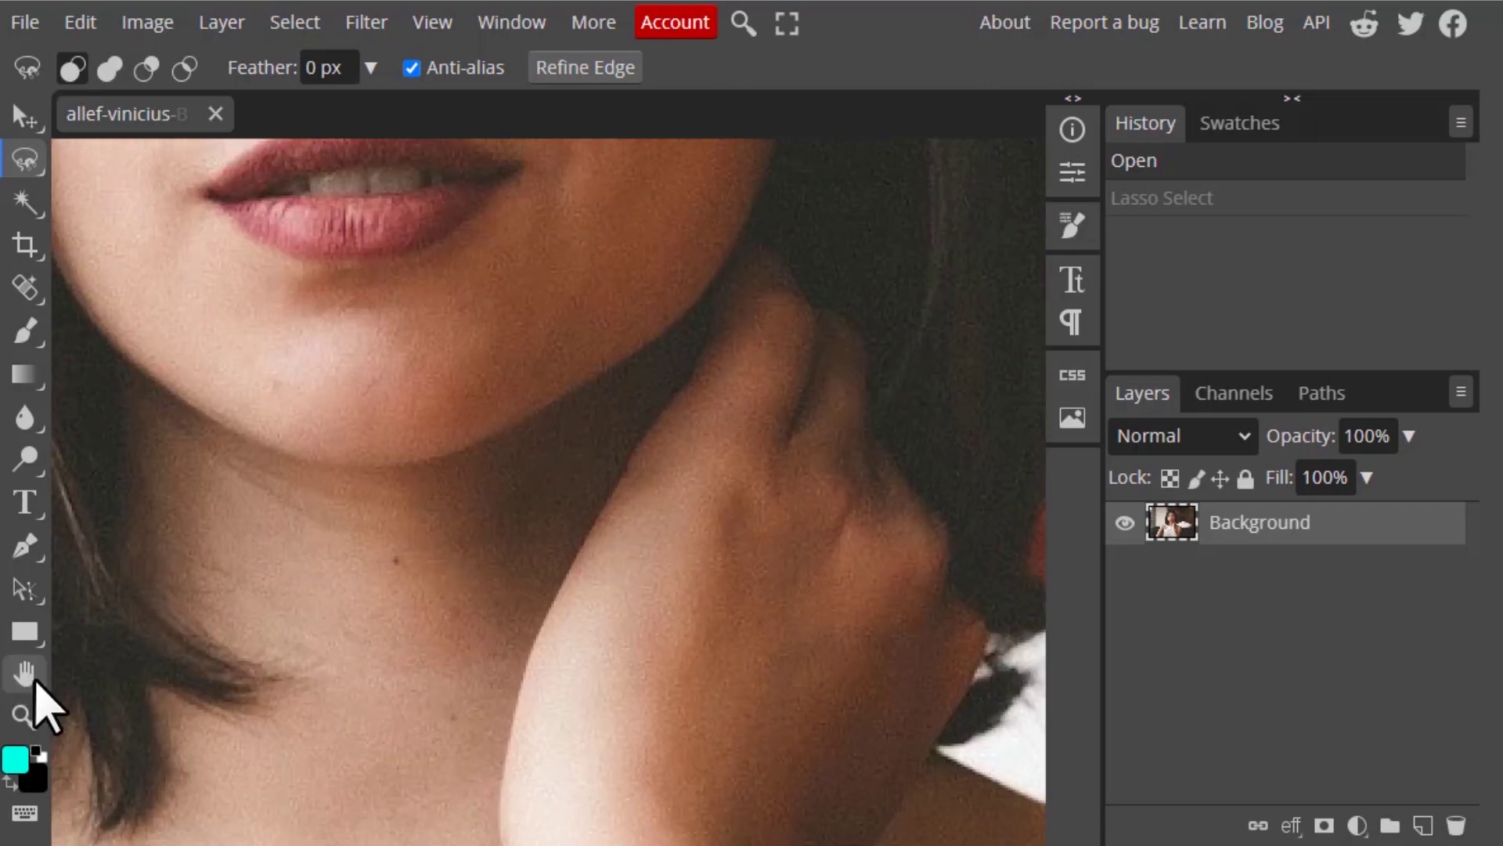
left_click(25, 673)
scroll(448, 574, "down", 15)
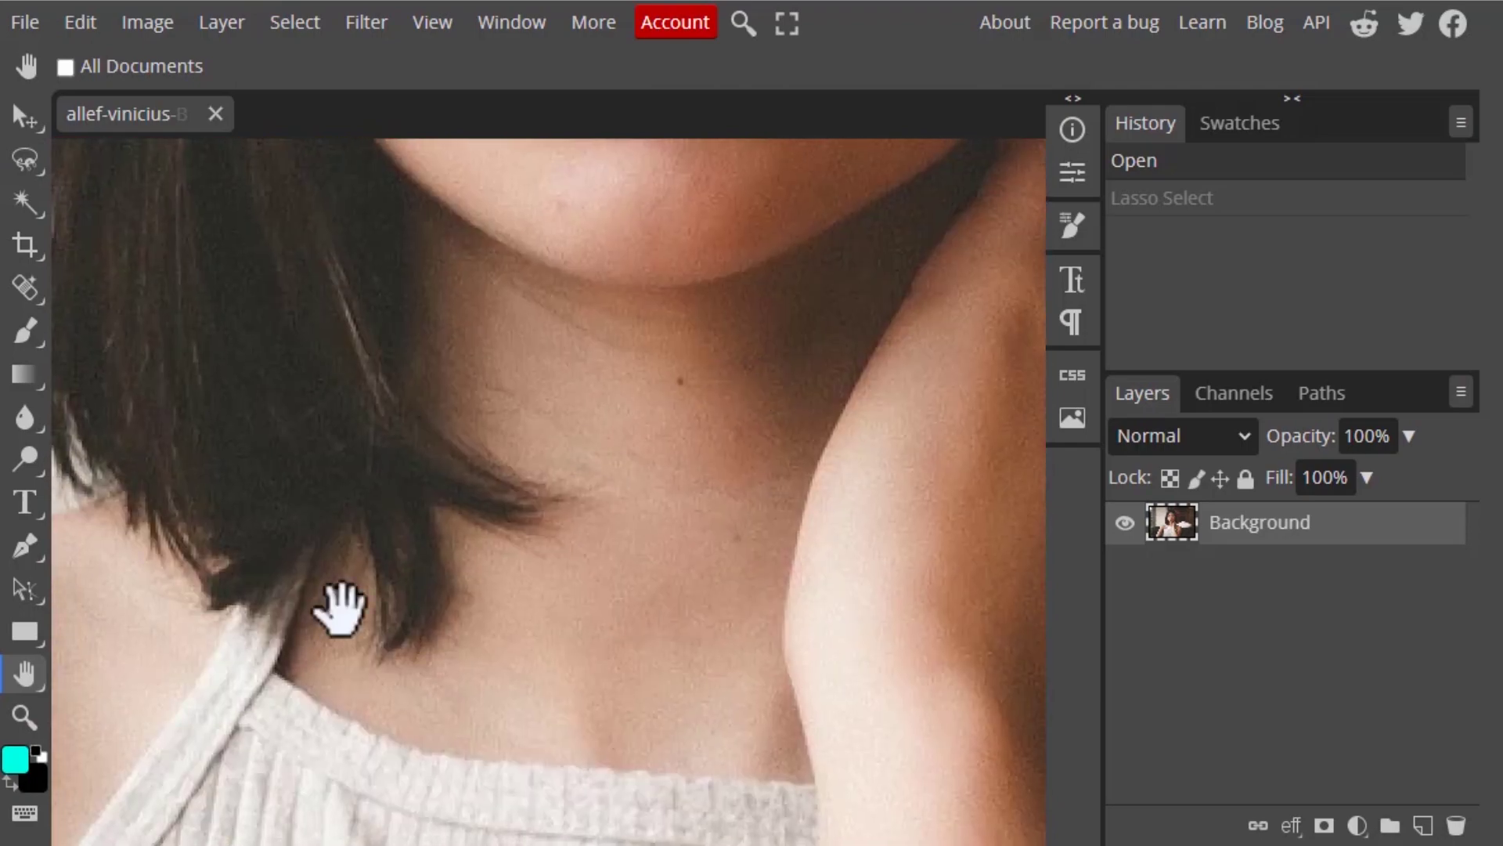
scroll(454, 628, "down", 3)
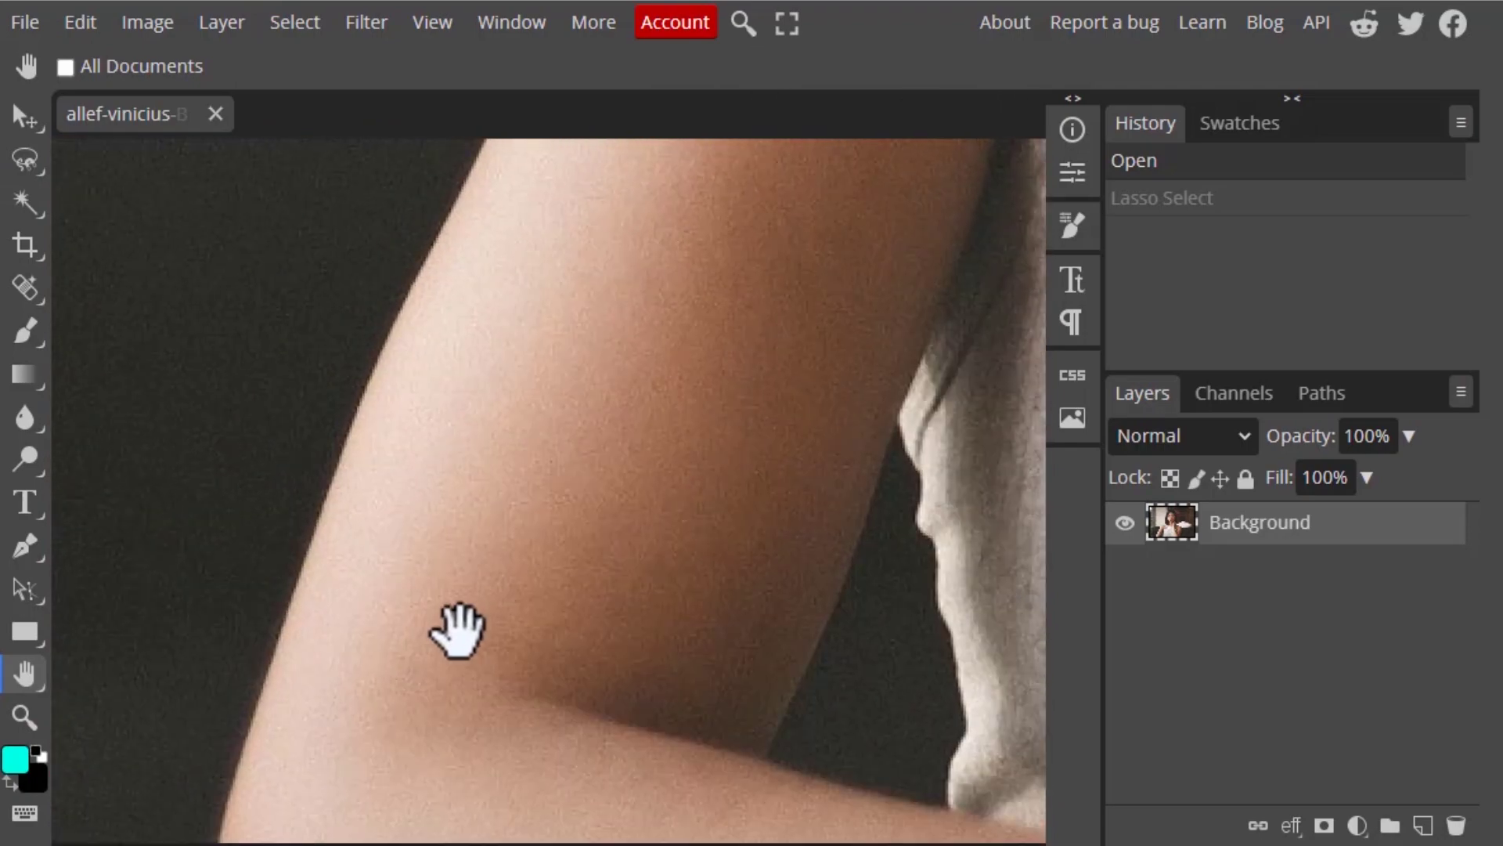
left_click(25, 161)
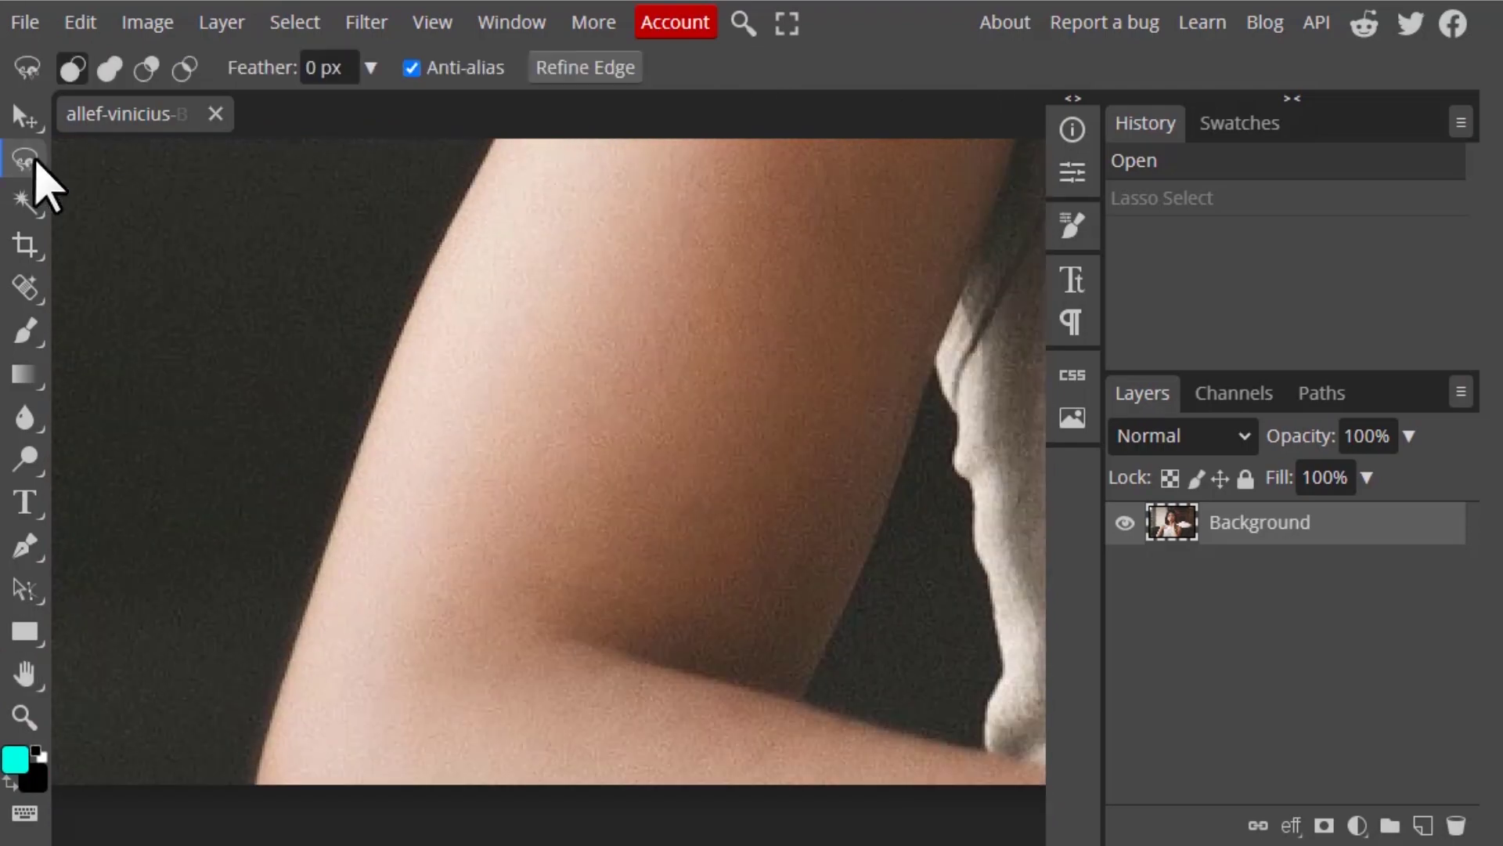
left_click(255, 777)
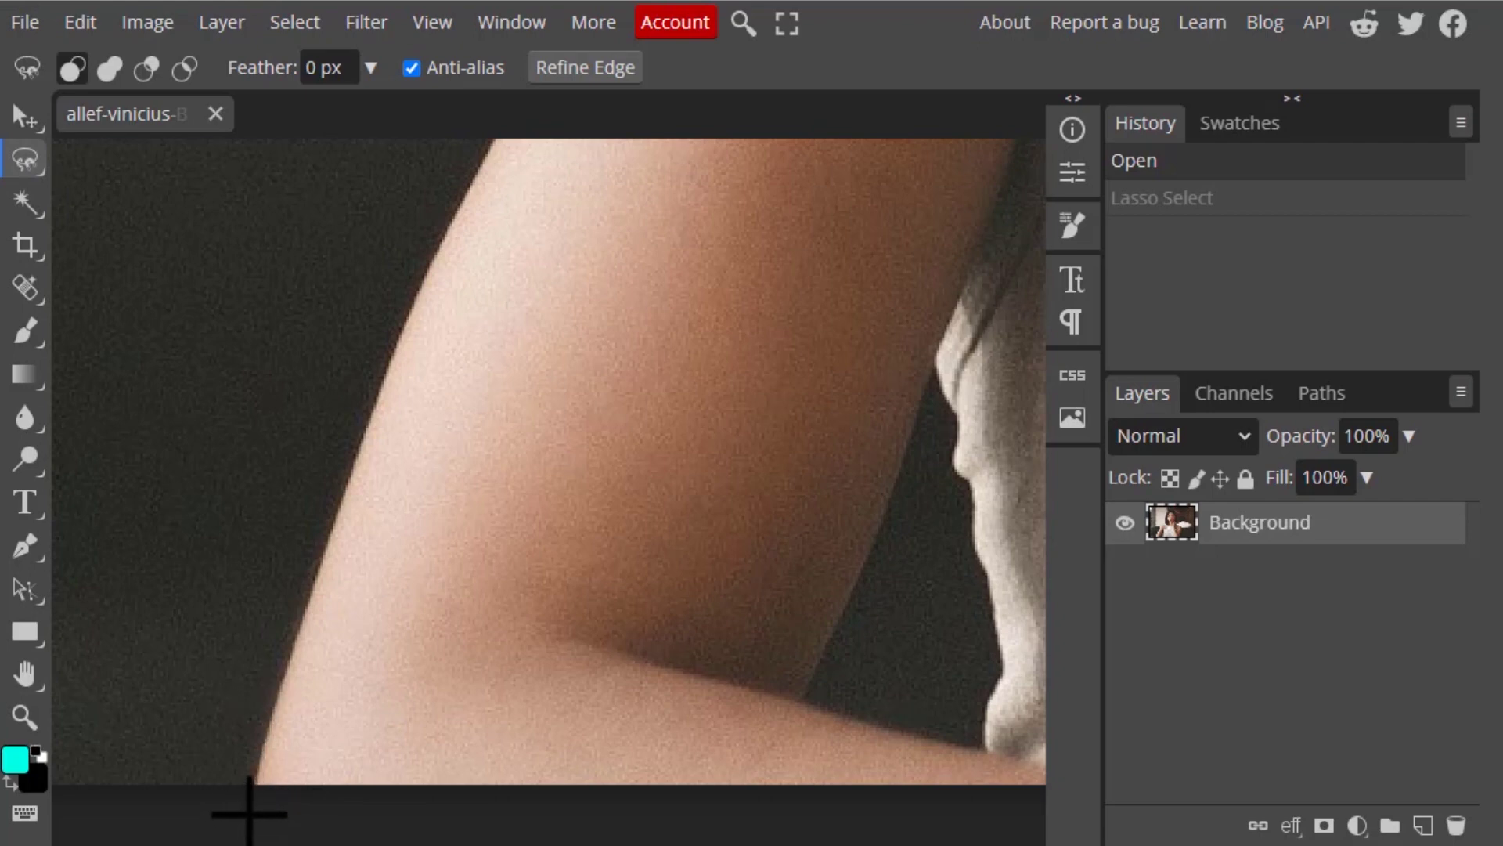
left_click(249, 785)
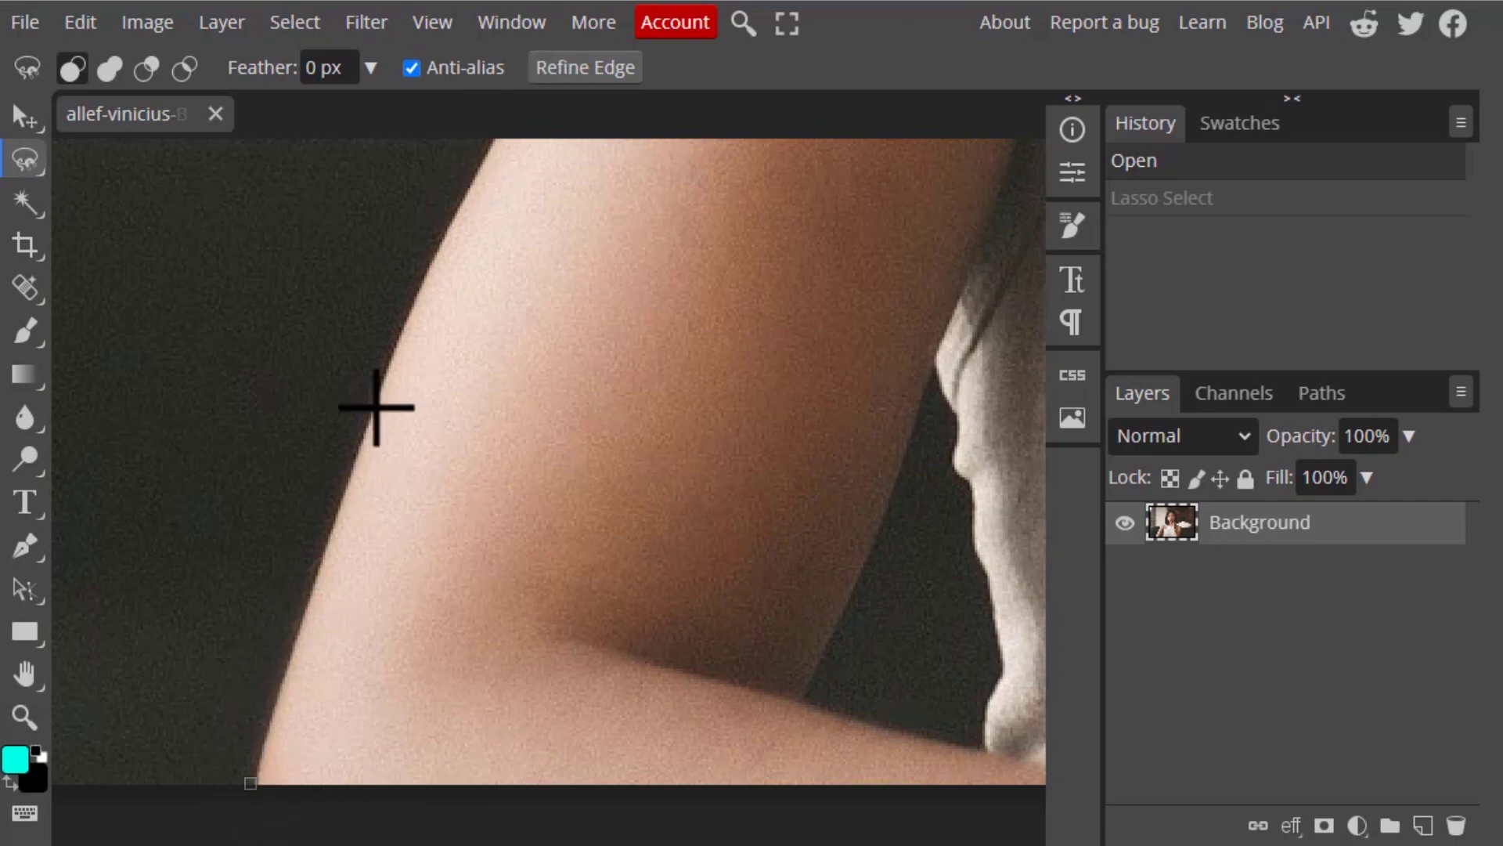
key("Escape")
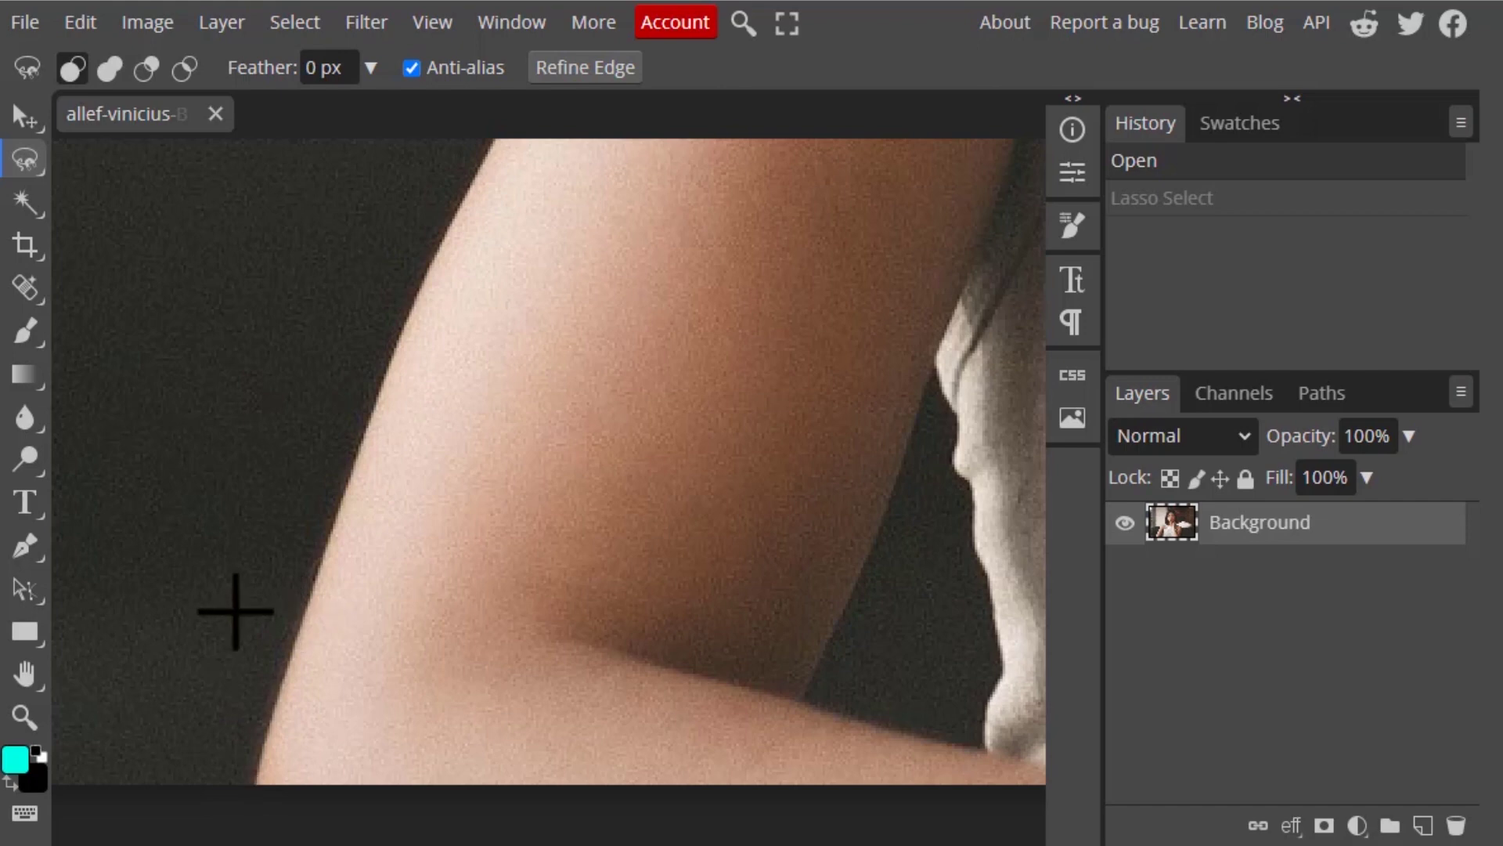
Step: Start a magnetic lasso outline at the elbow on the photo's lower edge and trace up the outer arm to the shoulder
left_click(258, 764)
left_click(258, 765)
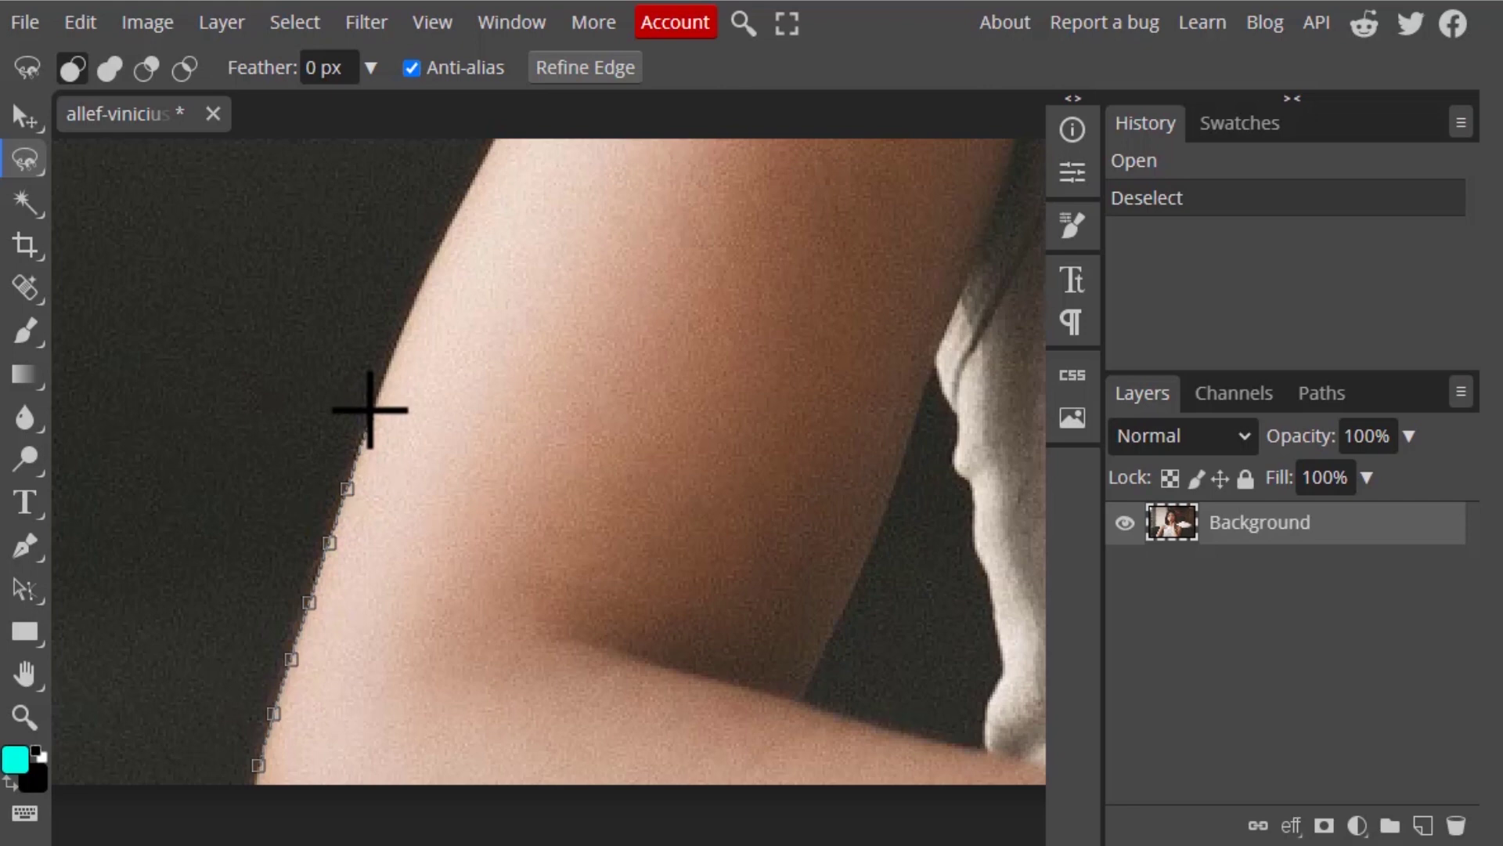
mouse_move(370, 410)
left_mouse_down()
mouse_move(352, 527)
mouse_move(284, 718)
left_mouse_up()
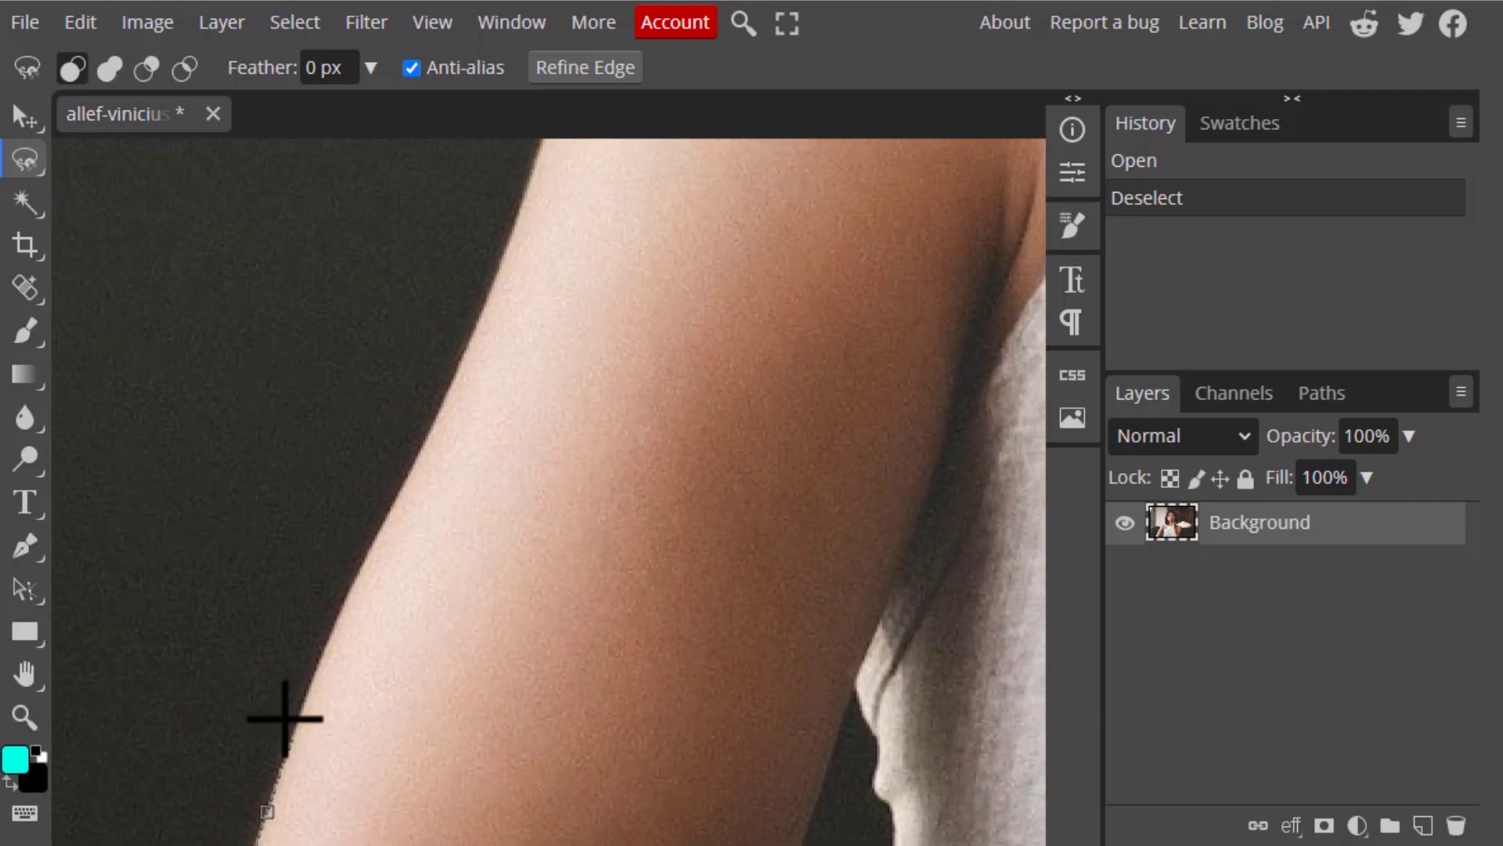
mouse_move(507, 239)
left_mouse_down()
mouse_move(413, 537)
mouse_move(182, 842)
left_mouse_up()
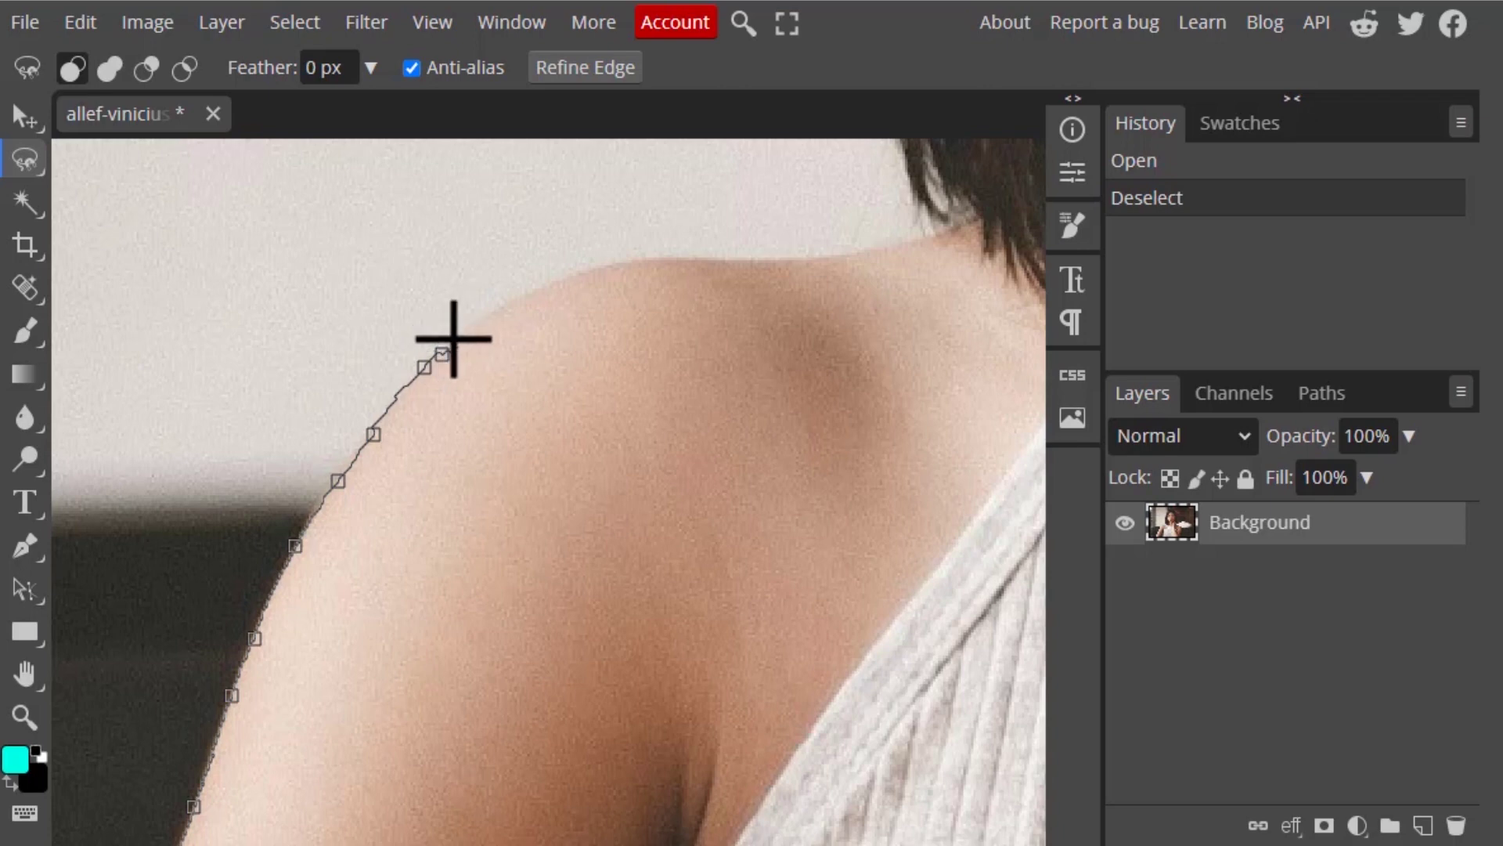
Step: Continue the magnetic outline over the shoulder and up the outer edge of the woman's hair towards the crown
left_click(463, 325)
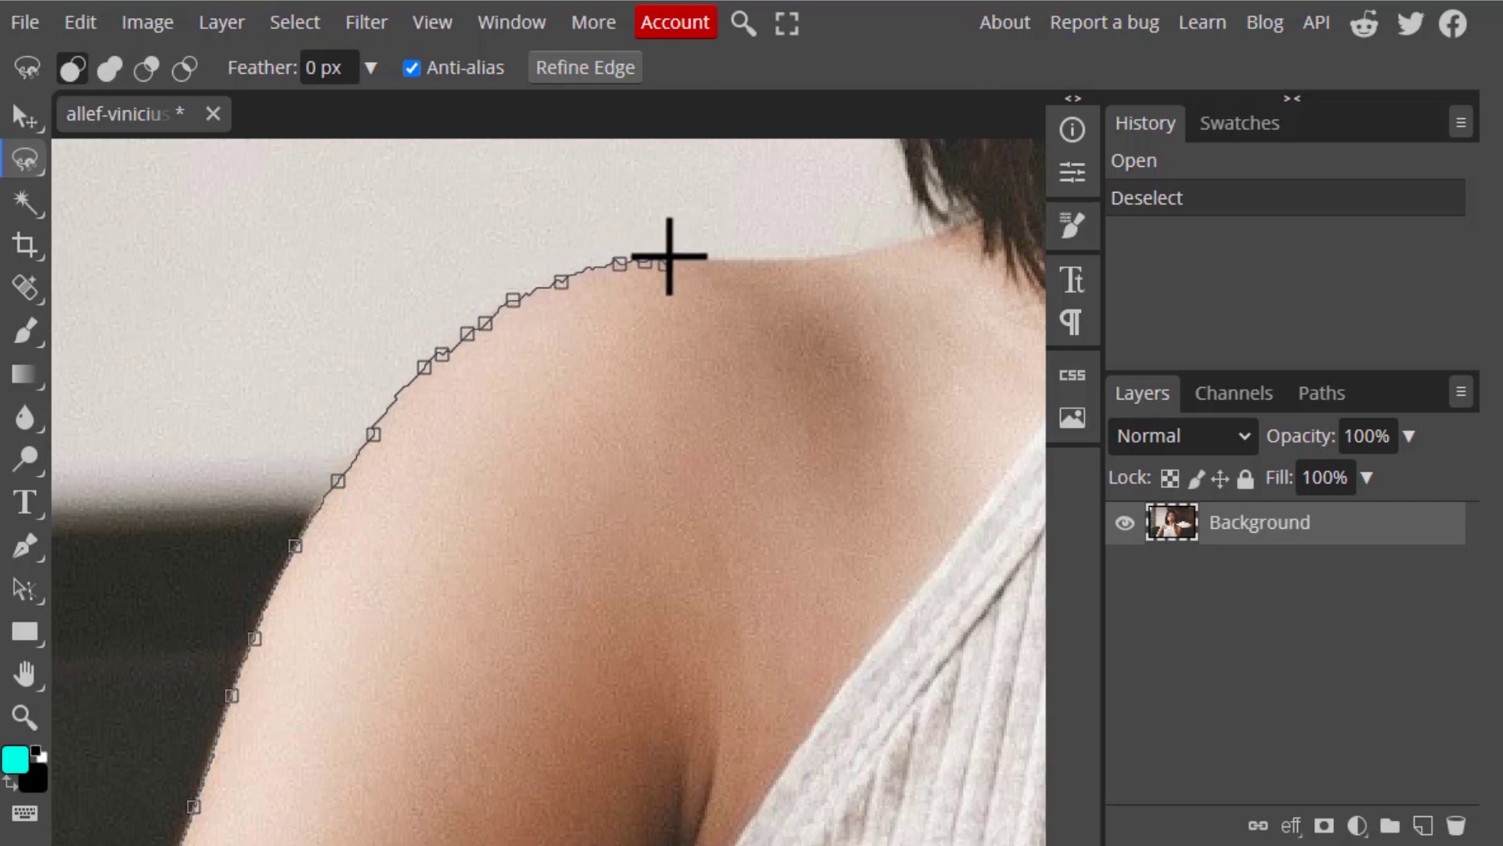
left_click_drag(920, 230, 607, 679)
left_click_drag(583, 513, 566, 814)
scroll(564, 519, "up", 10)
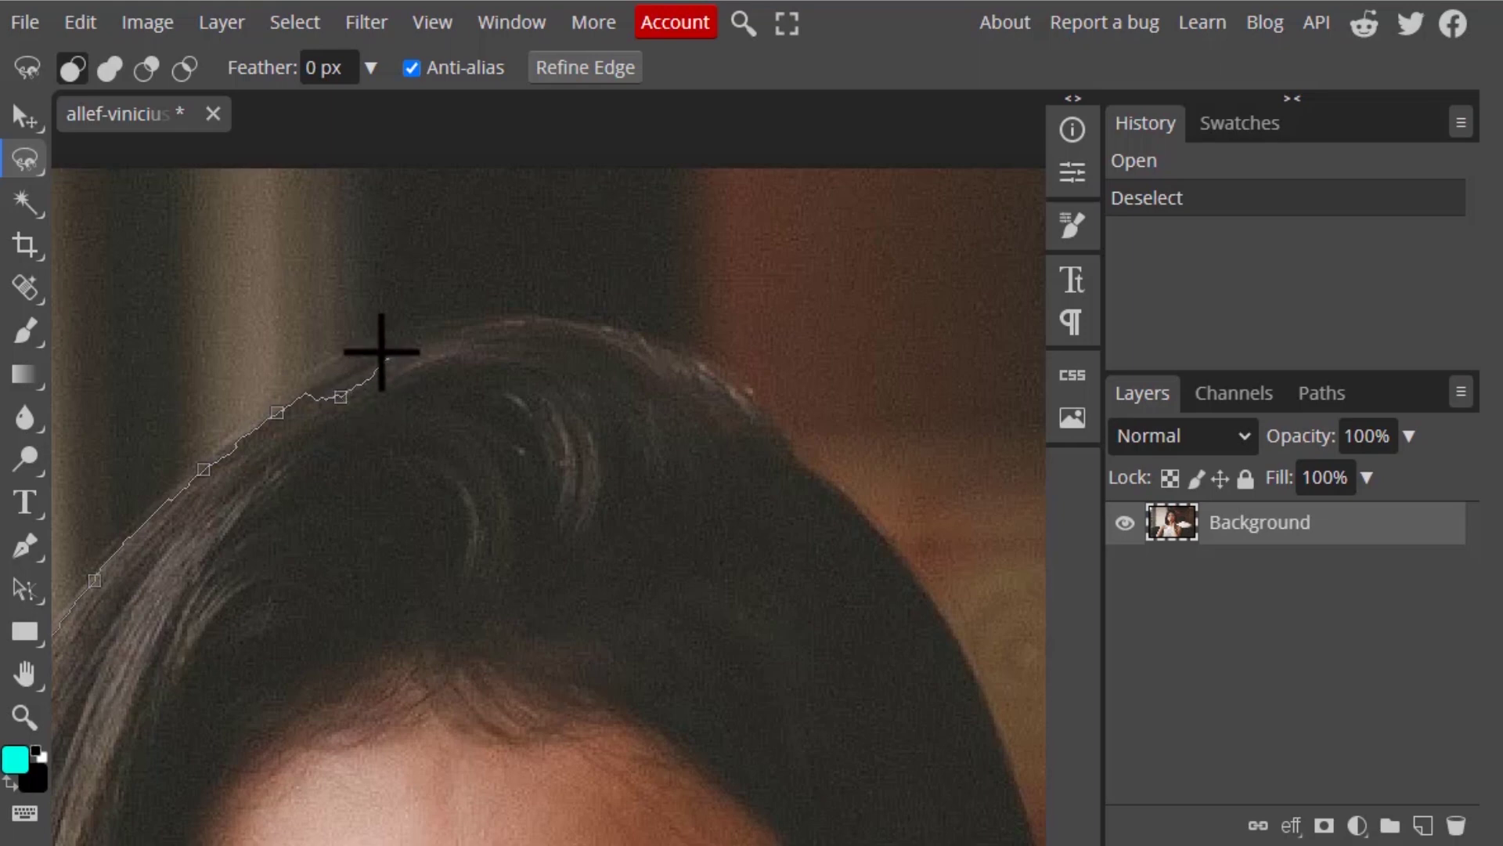
Step: Correct the stray points near the crown and trace over the head and down the other side of the hair
left_click(381, 359)
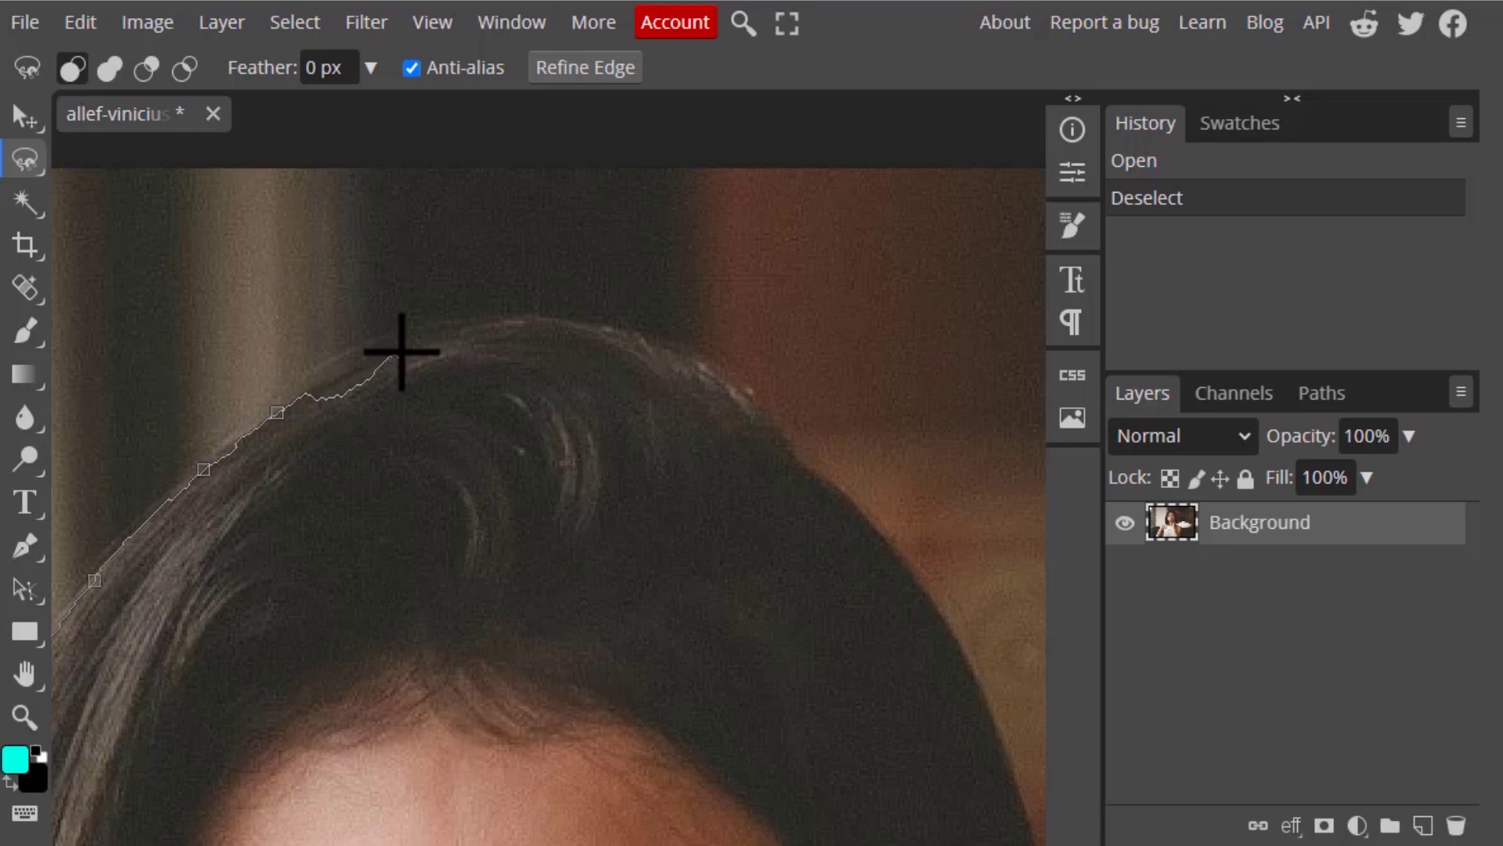
left_click(310, 379)
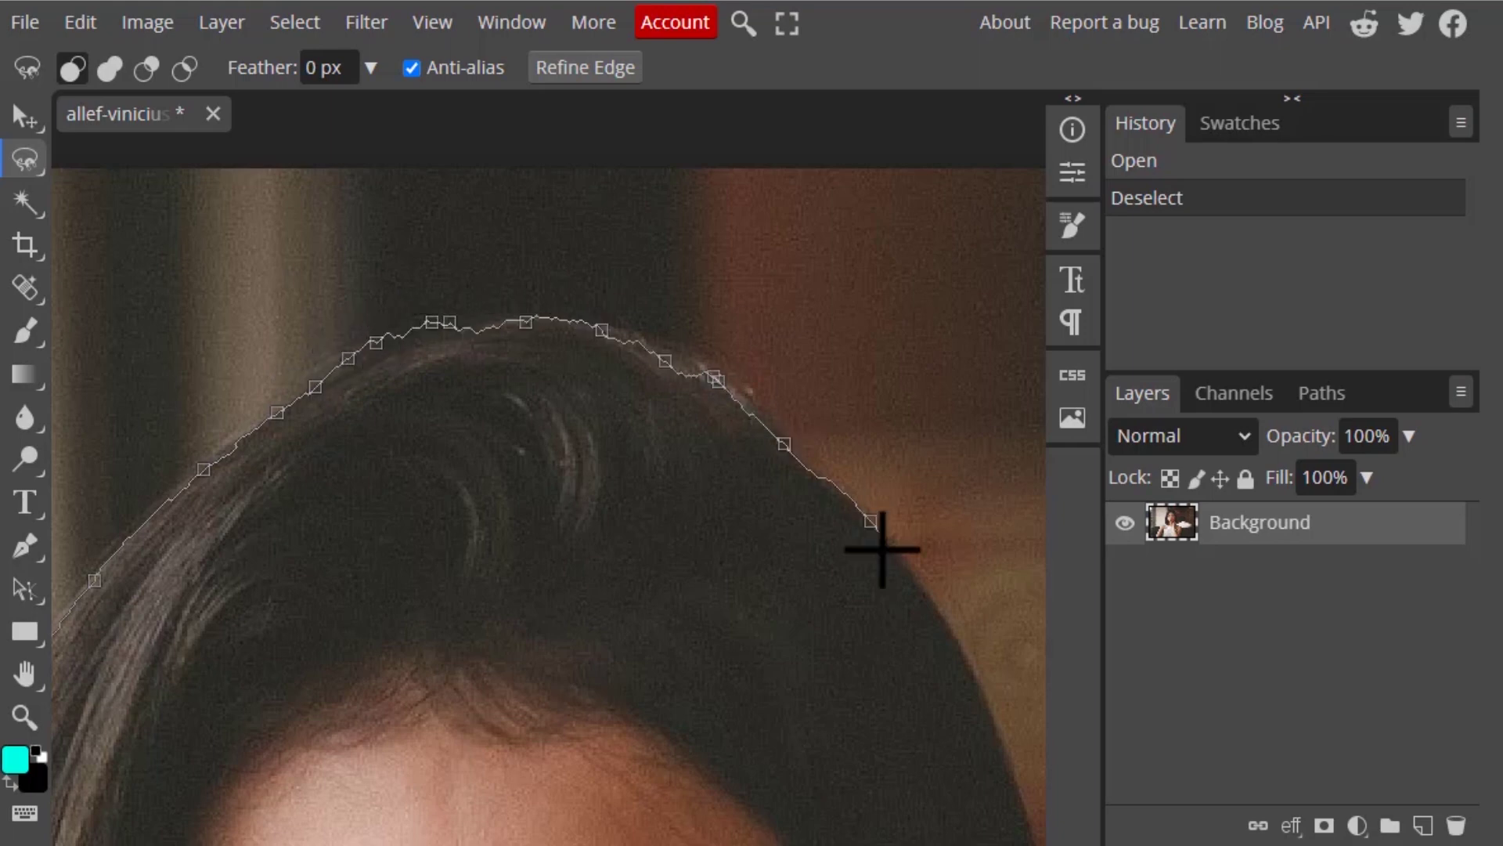
left_click_drag(1018, 815, 668, 218)
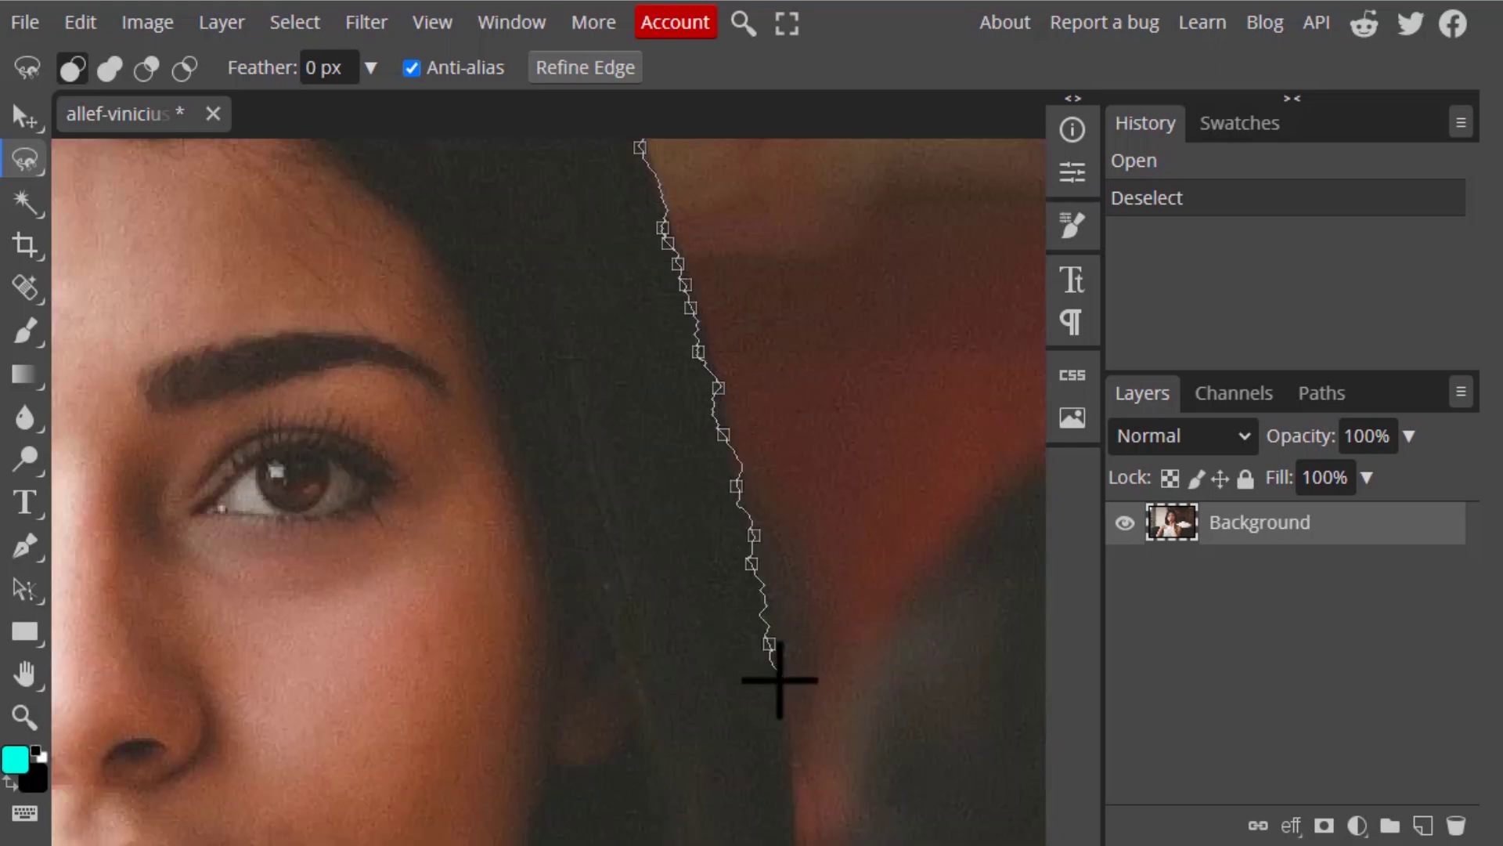
left_click_drag(779, 679, 762, 346)
left_click_drag(782, 698, 775, 480)
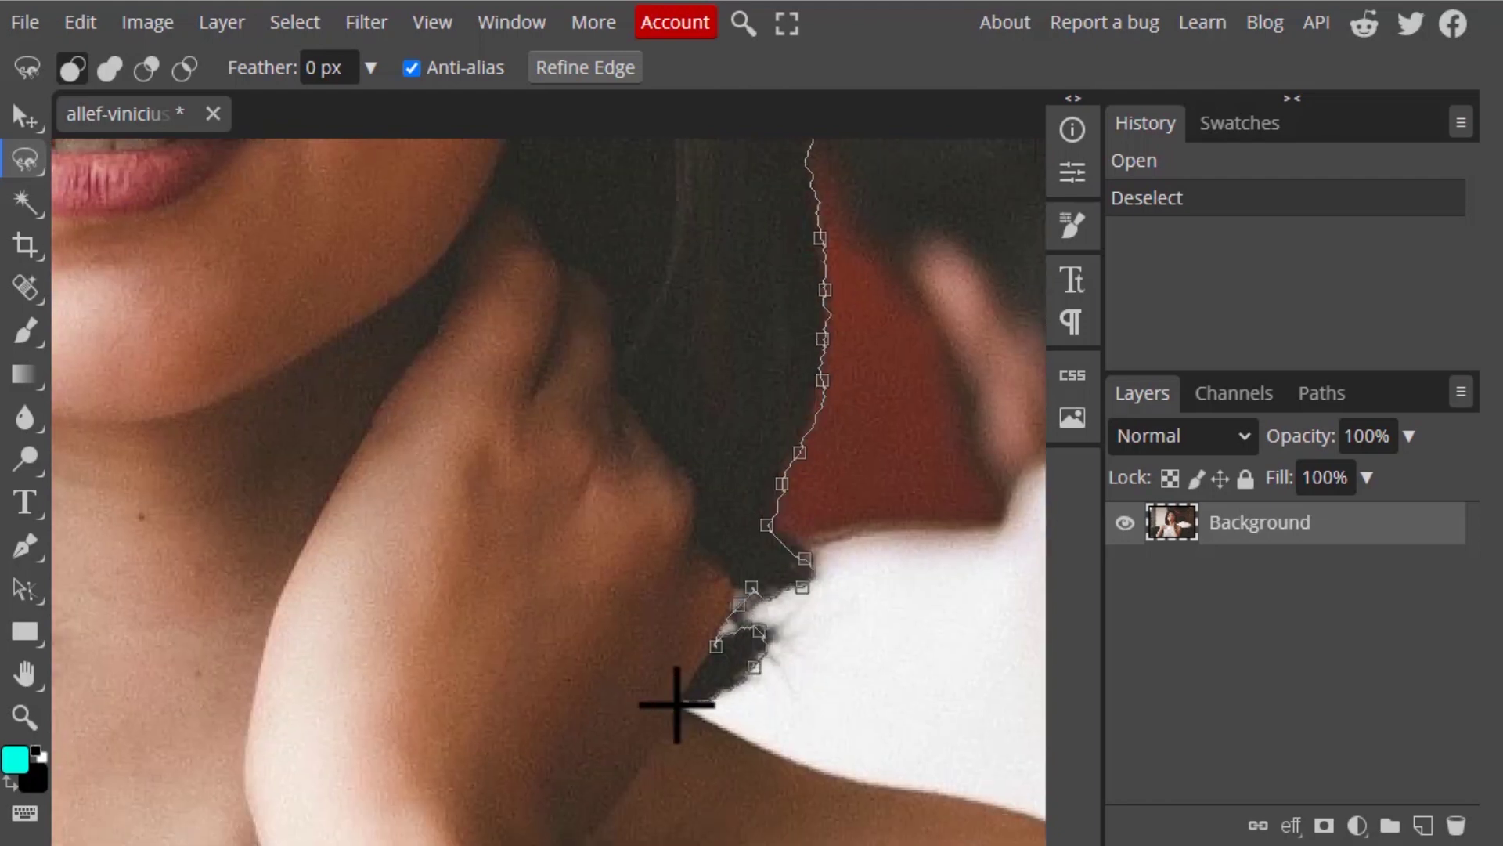
Step: Trace from the hair tips along the other shoulder and down that arm to the photo's bottom edge
left_click_drag(678, 703, 711, 524)
left_click_drag(735, 728, 894, 319)
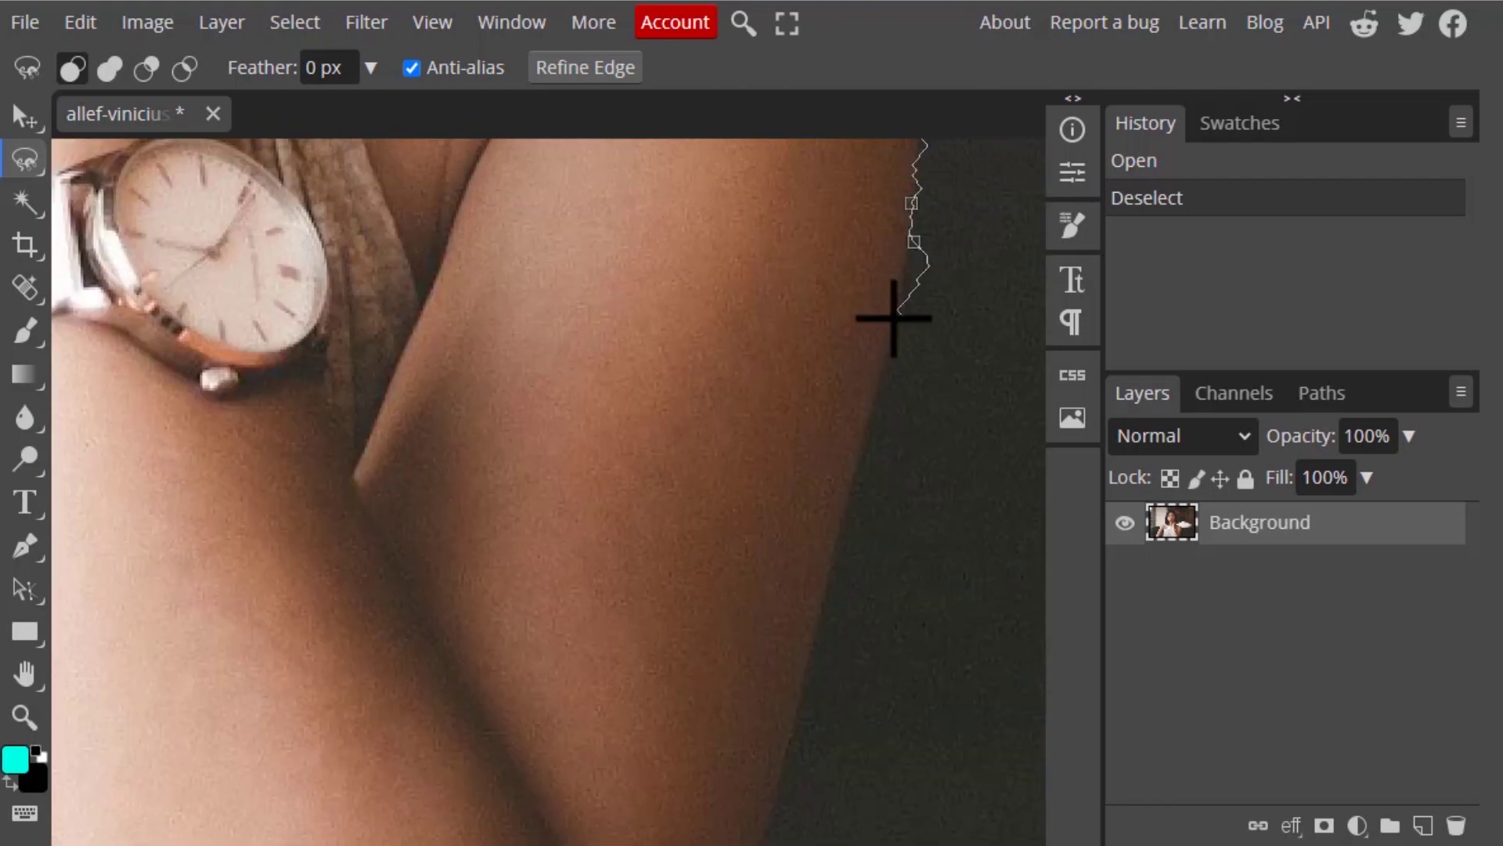
left_click_drag(815, 624, 812, 468)
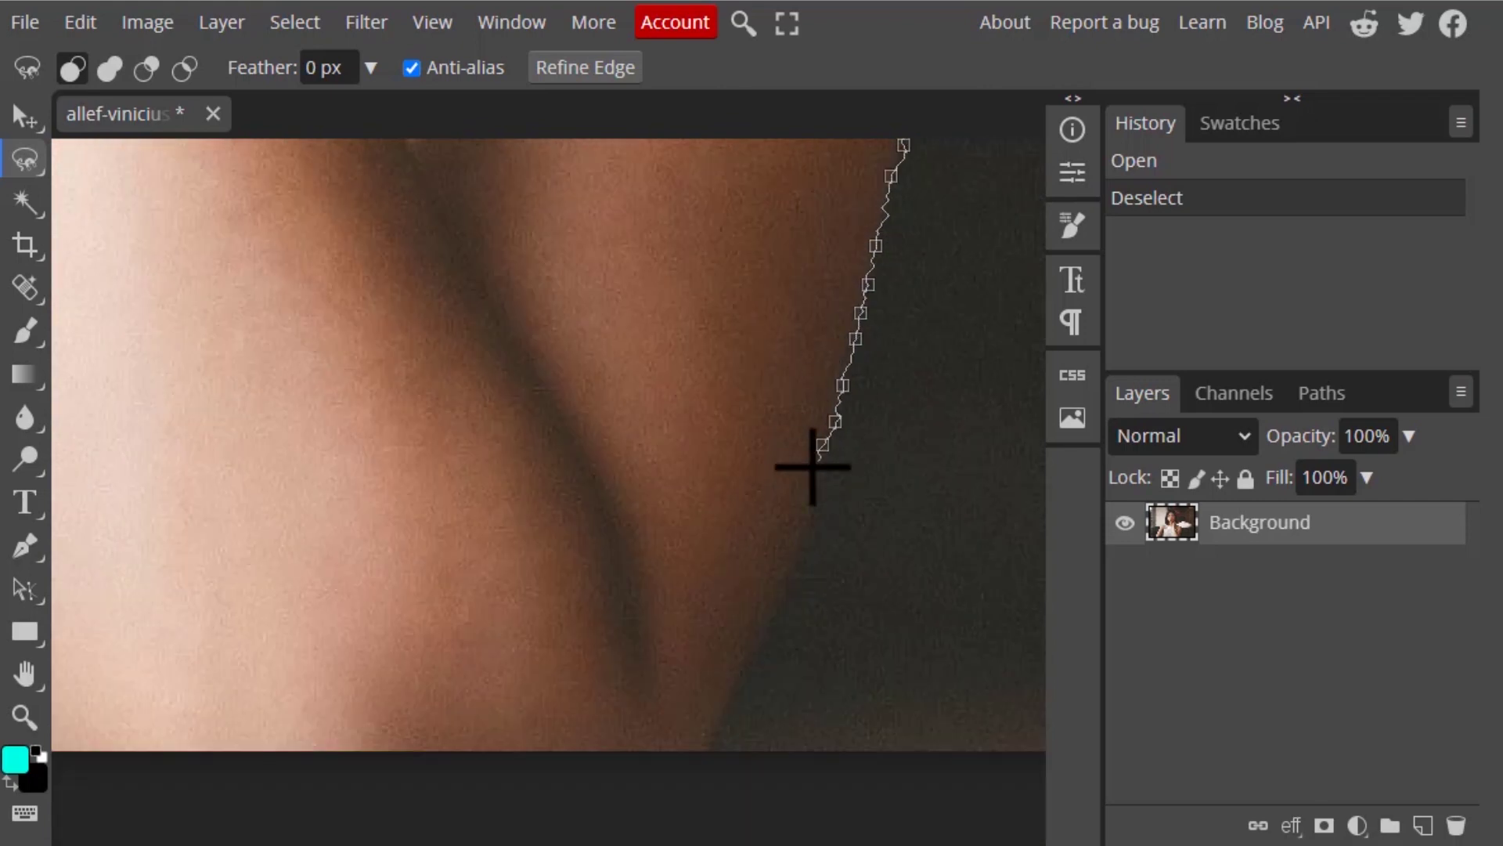
left_click_drag(686, 747, 650, 692)
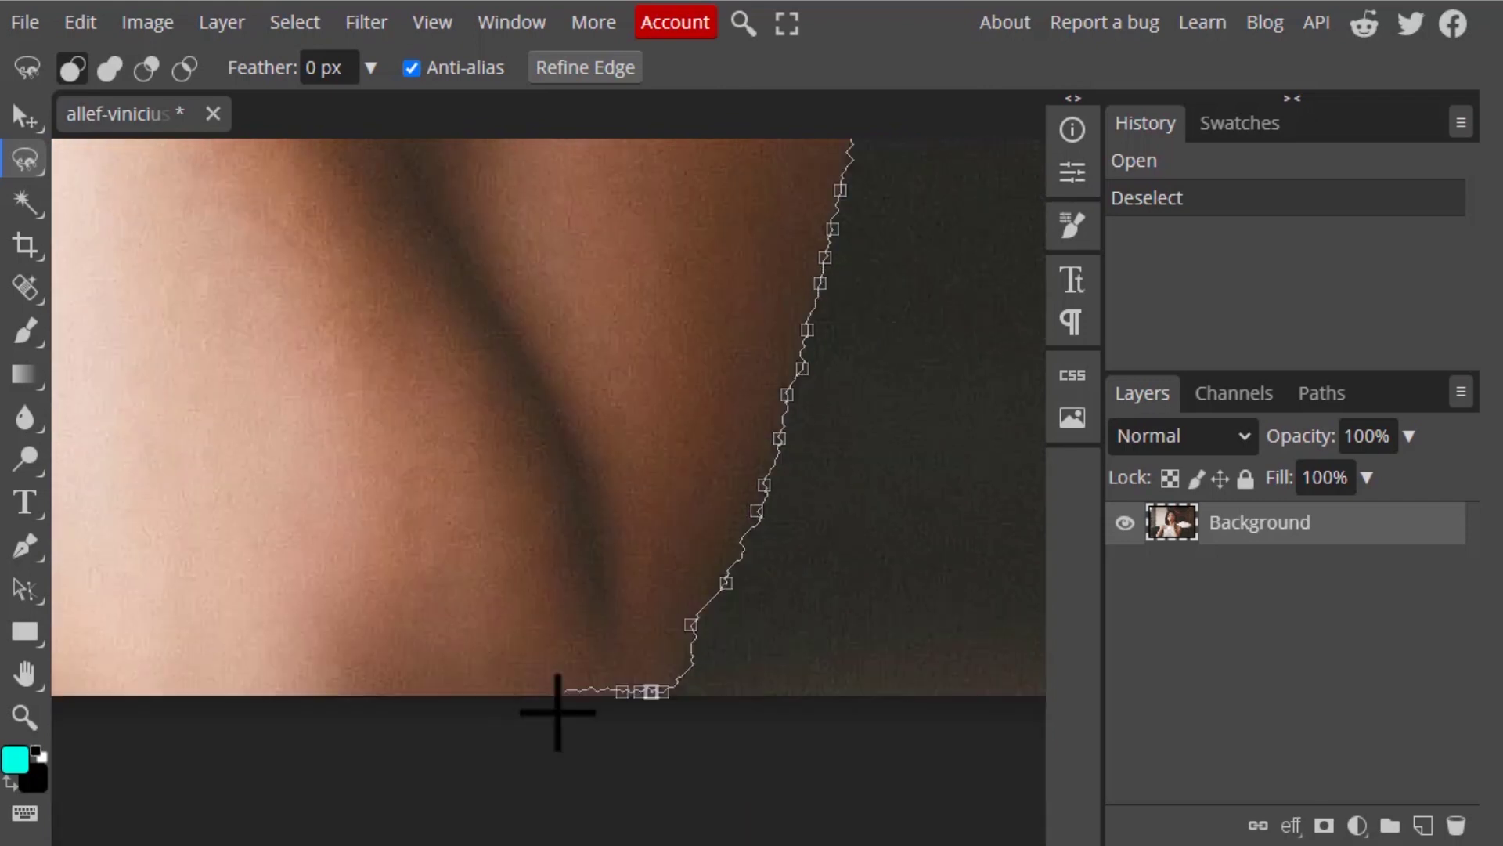
Step: Trace along the photo's bottom edge back to the starting point and close the selection around the woman
left_click_drag(296, 739, 764, 757)
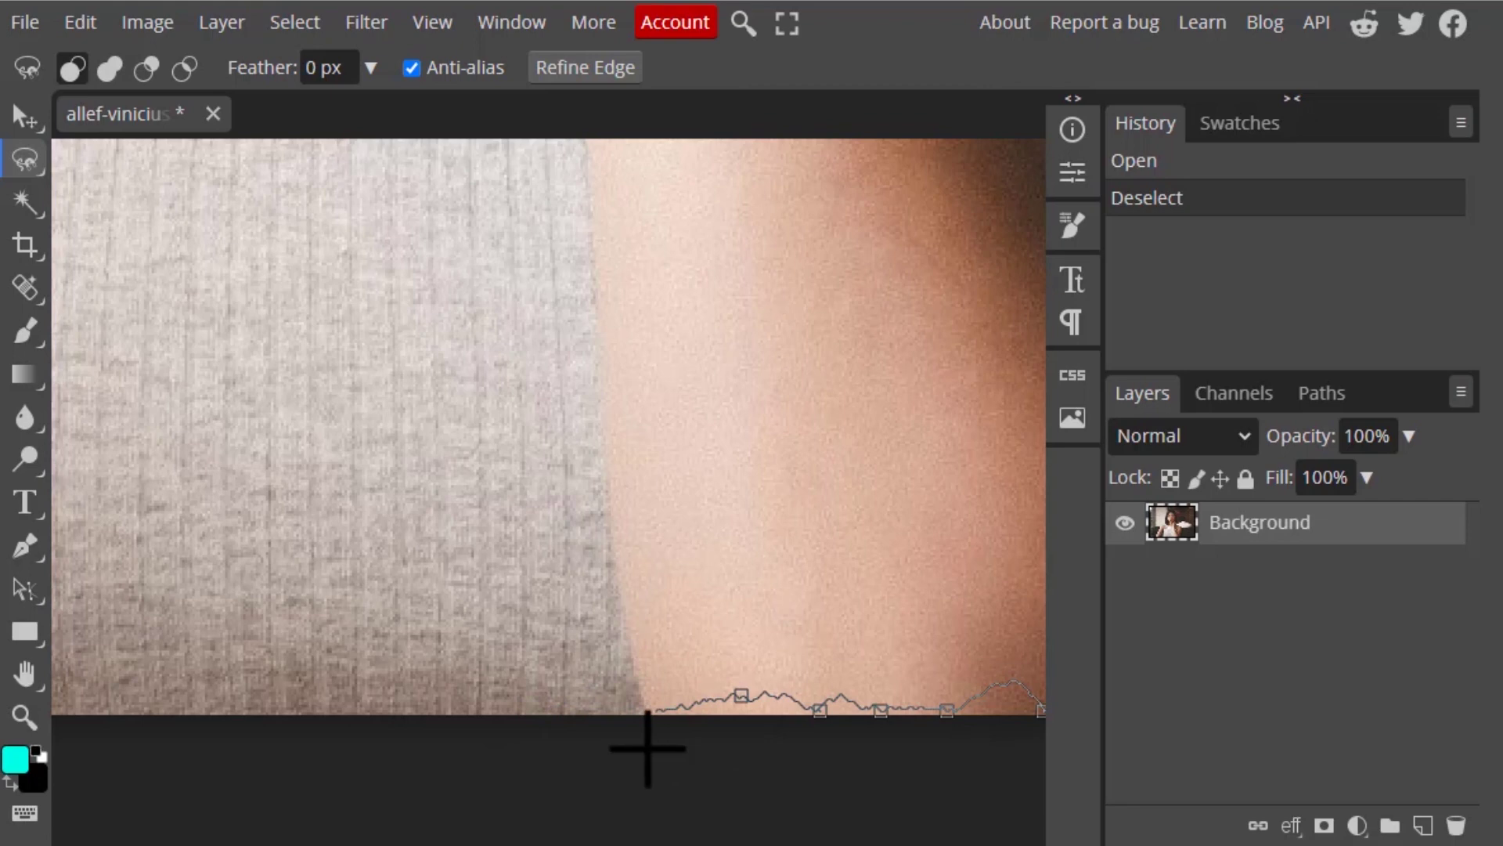
mouse_move(647, 748)
left_mouse_down()
mouse_move(444, 735)
mouse_move(216, 752)
mouse_move(150, 728)
left_mouse_up()
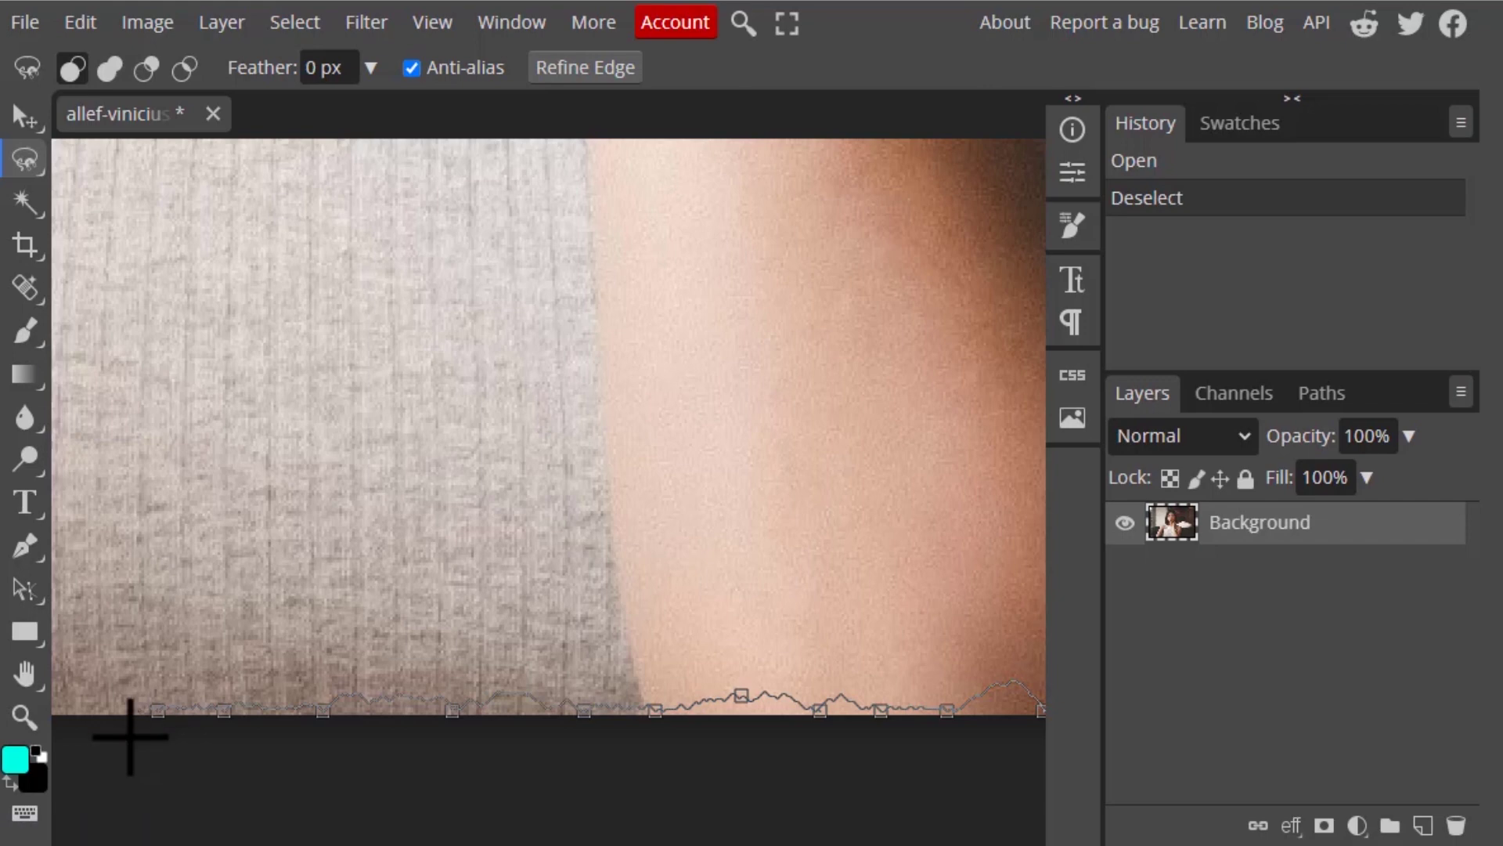
left_click_drag(122, 733, 688, 698)
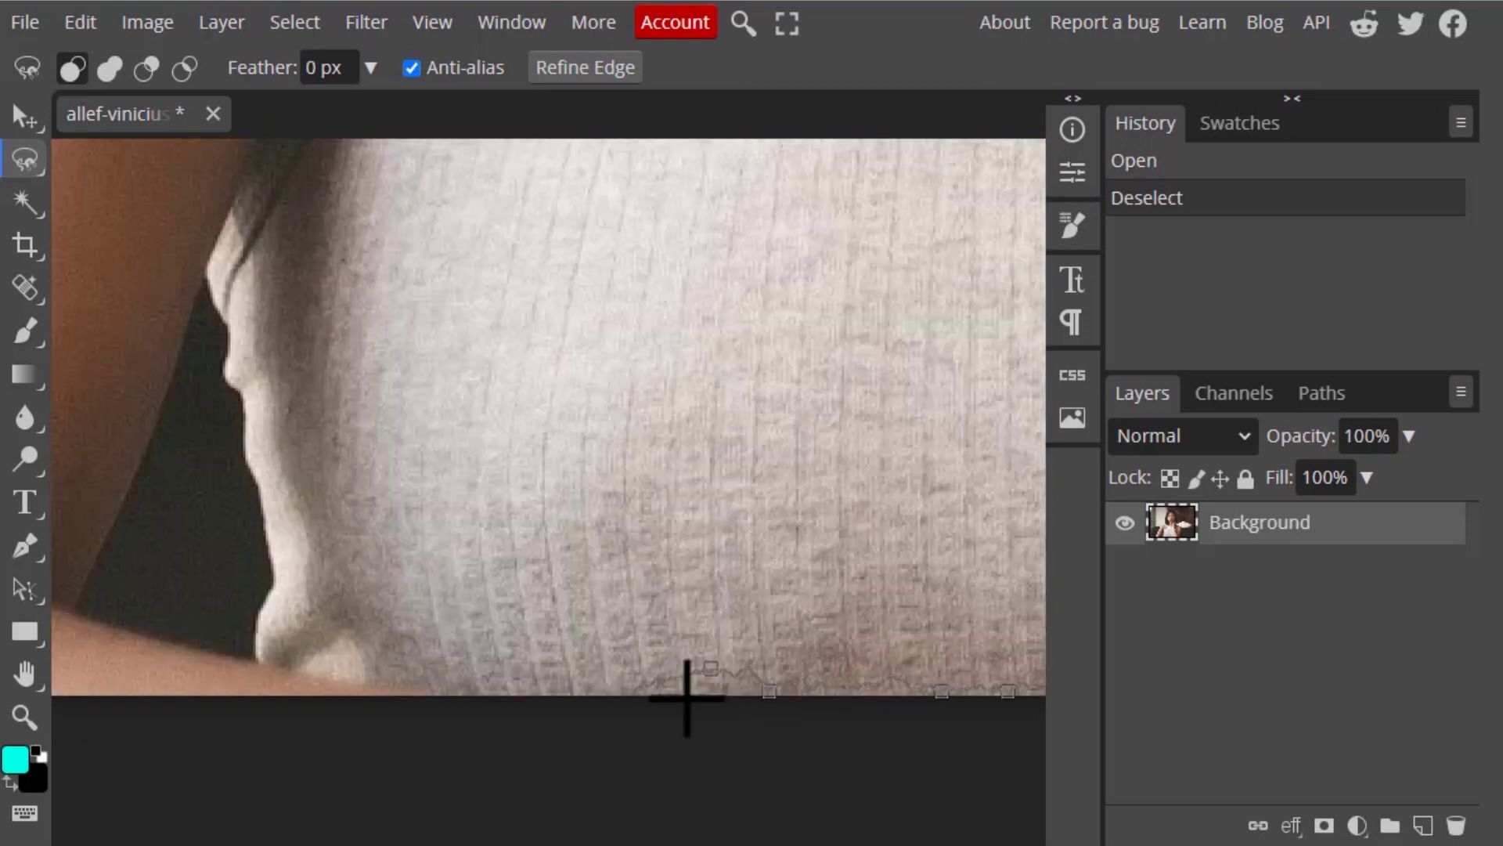
mouse_move(200, 704)
left_mouse_down()
mouse_move(980, 711)
mouse_move(928, 710)
left_mouse_up()
left_click(267, 689)
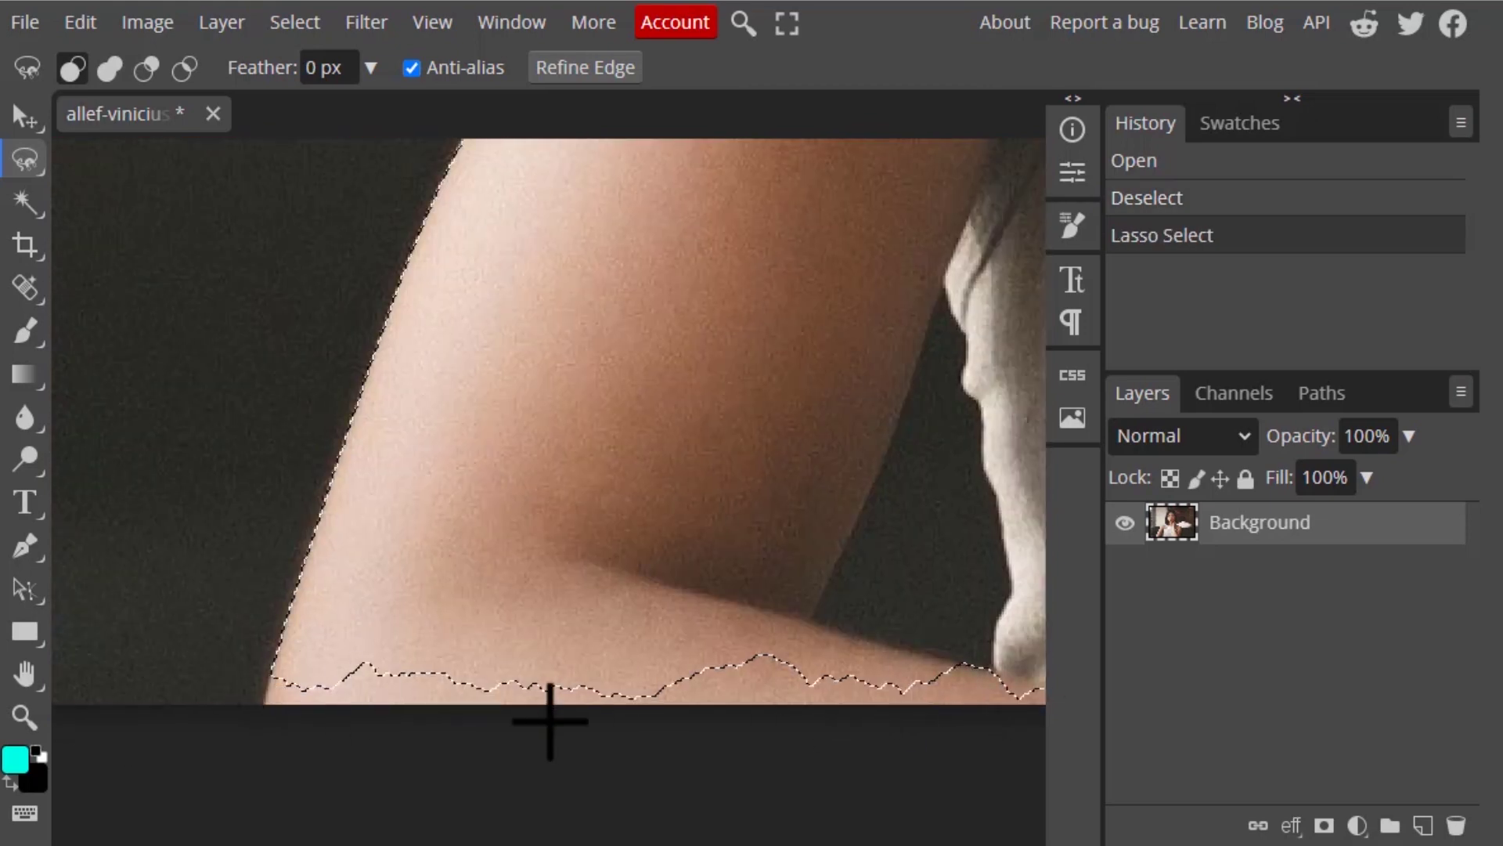
key("ctrl+0")
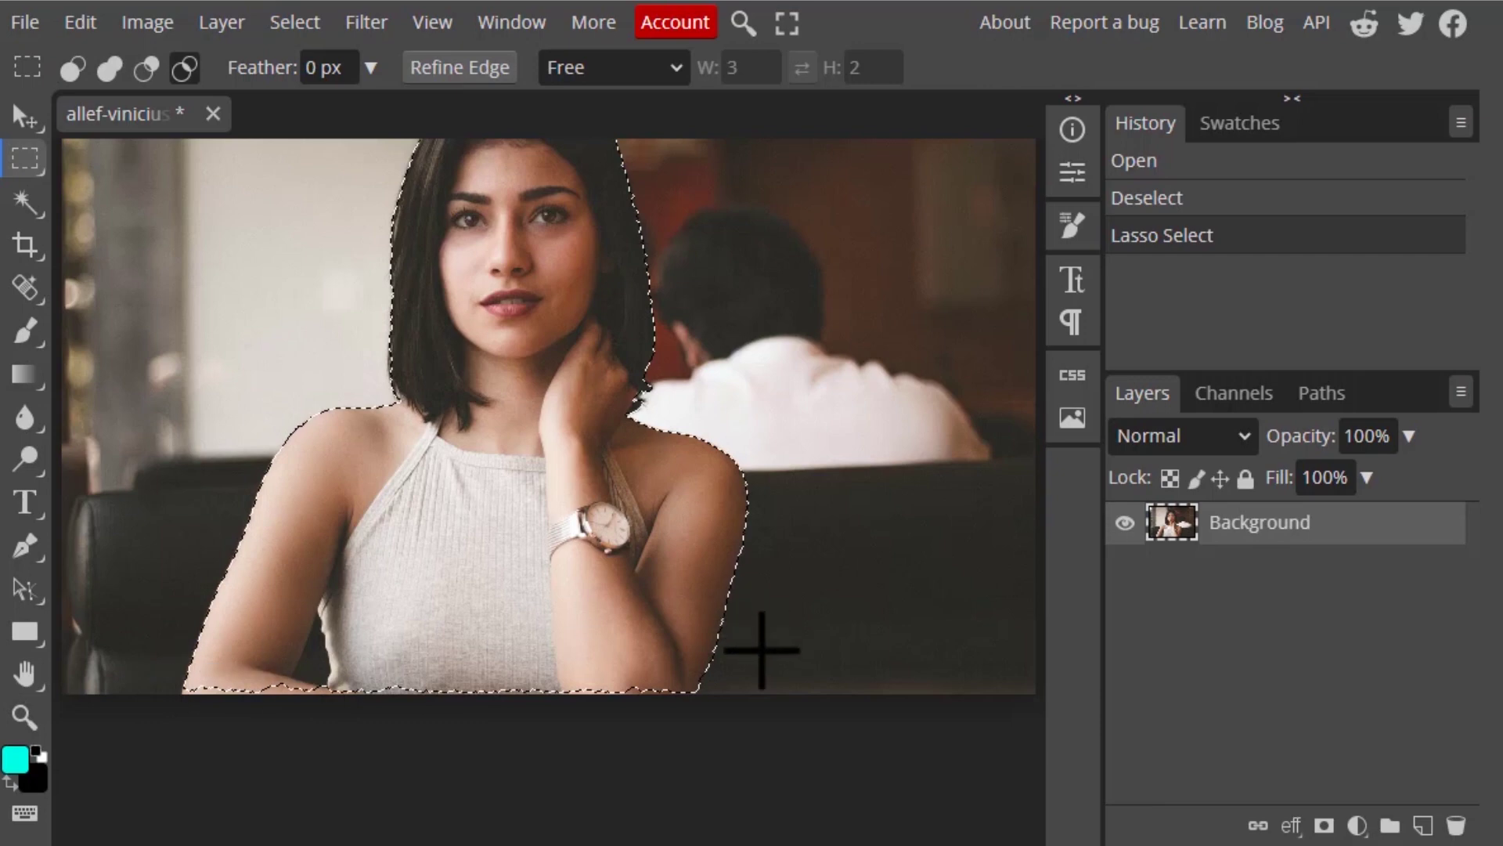
Step: Add the missed strip along the photo's bottom edge to the selection with Polygonal Lasso Select in add mode
left_click(28, 161)
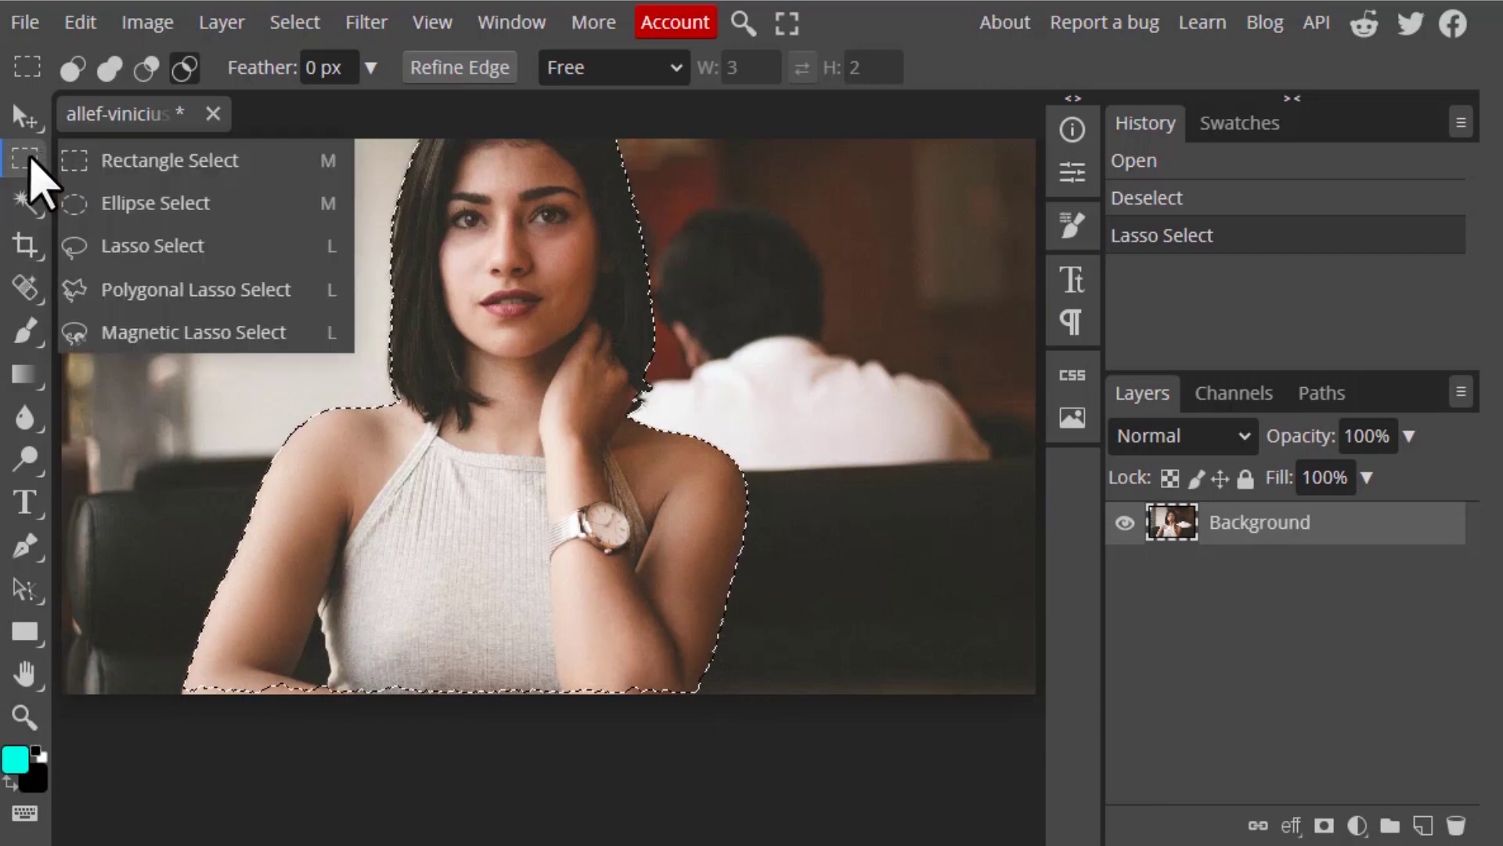
left_click(153, 291)
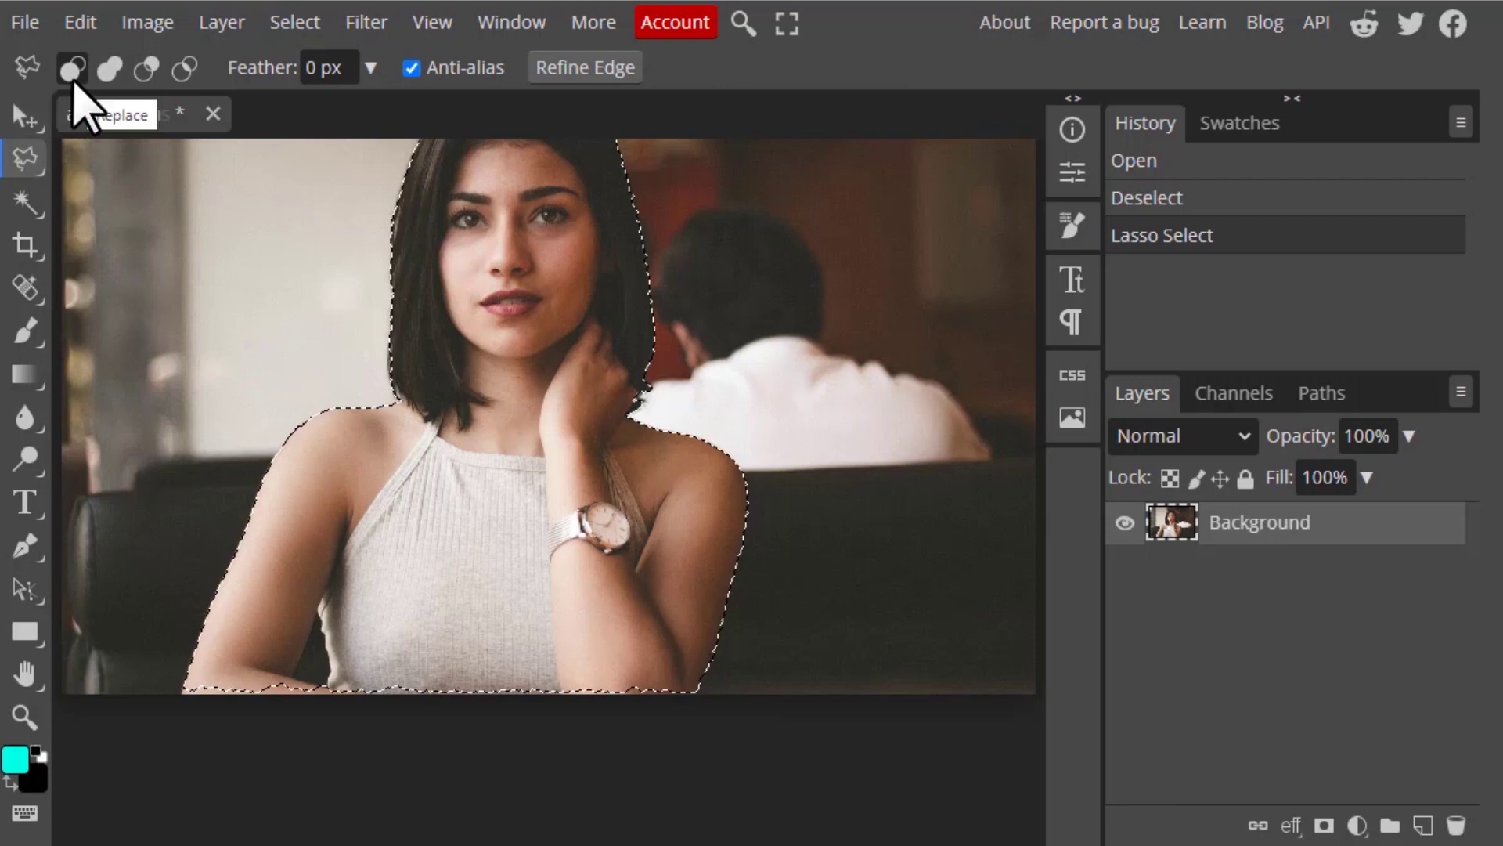
left_click(109, 69)
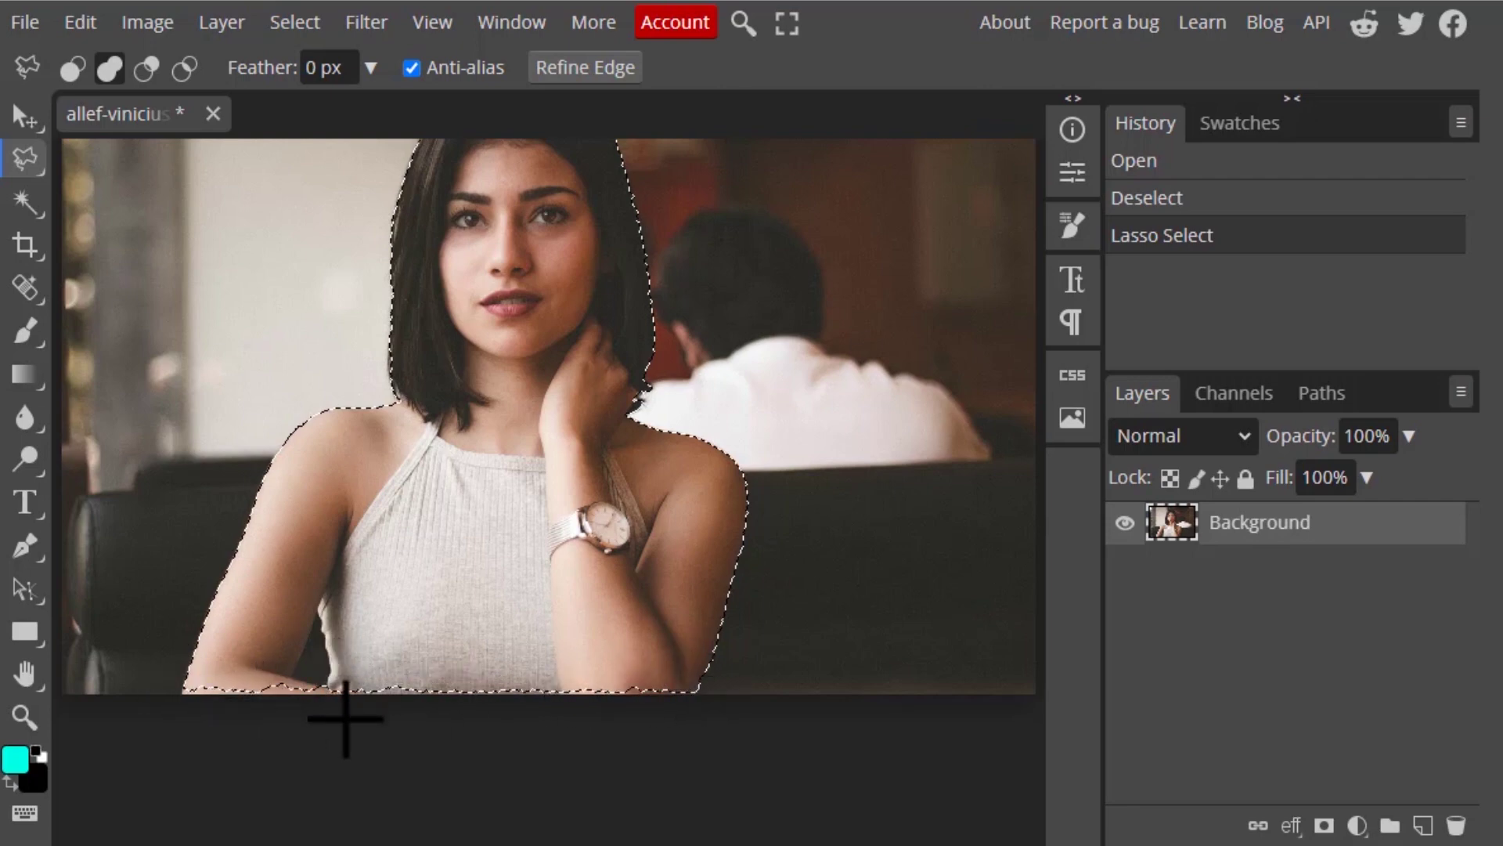
scroll(329, 648, "up", 3)
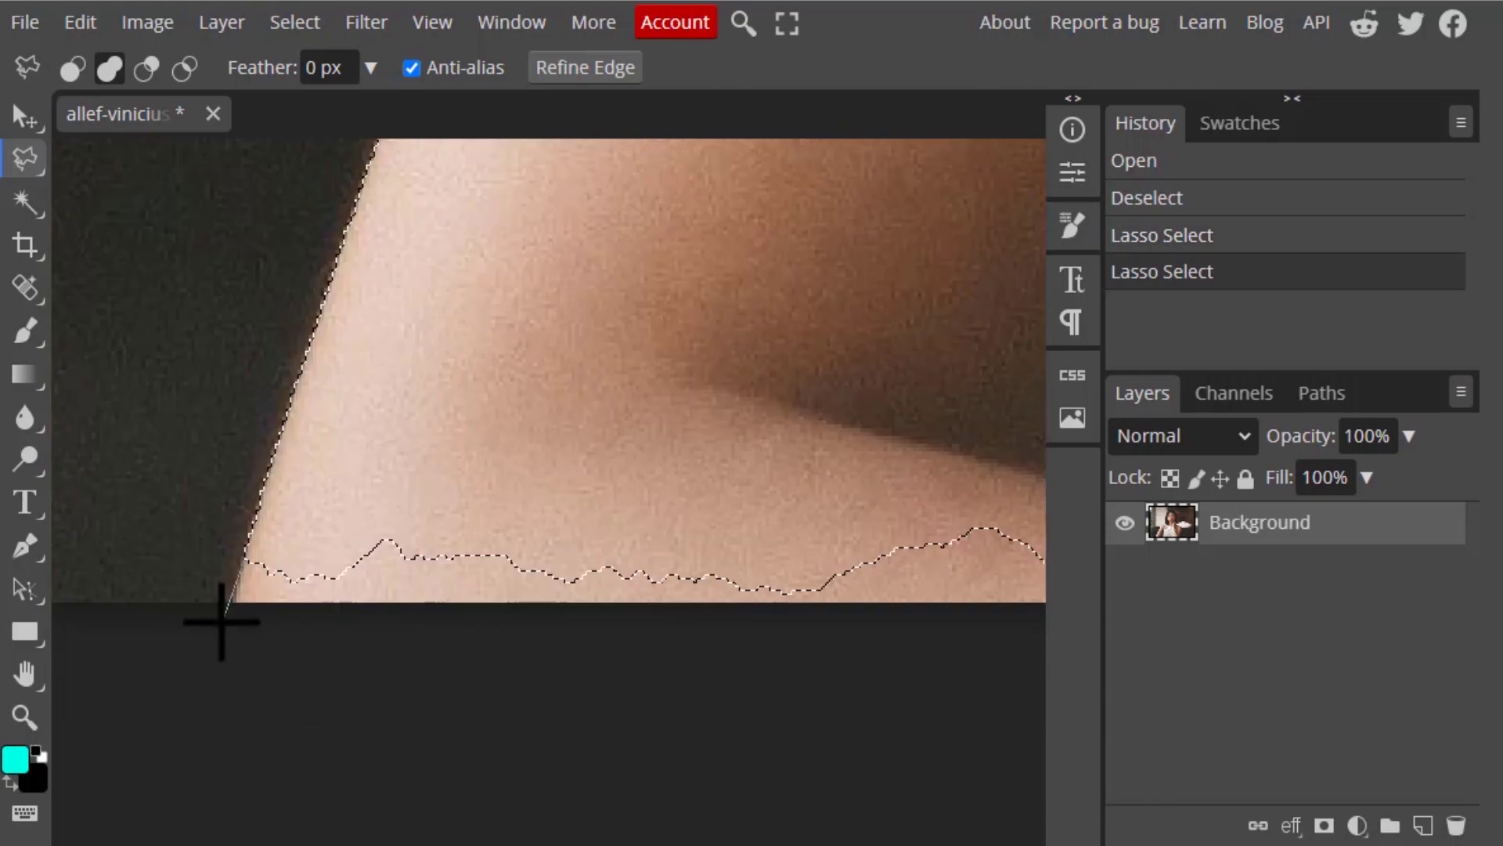
left_click(225, 624)
left_click_drag(538, 698, 157, 660)
left_click(799, 631)
left_click(930, 294)
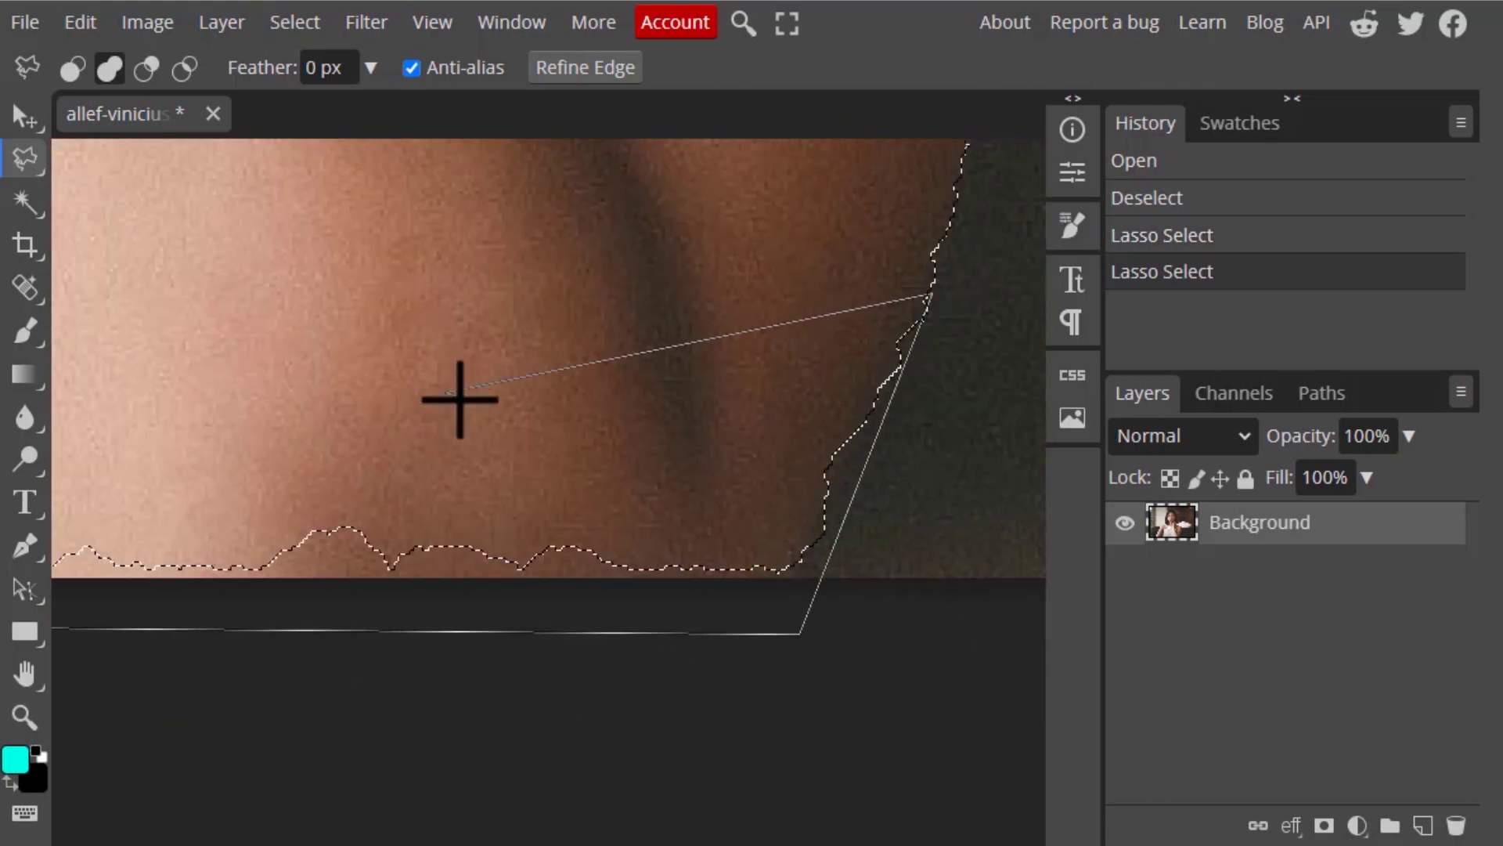
scroll(459, 400, "down", 3)
left_click(697, 499)
left_click(207, 507)
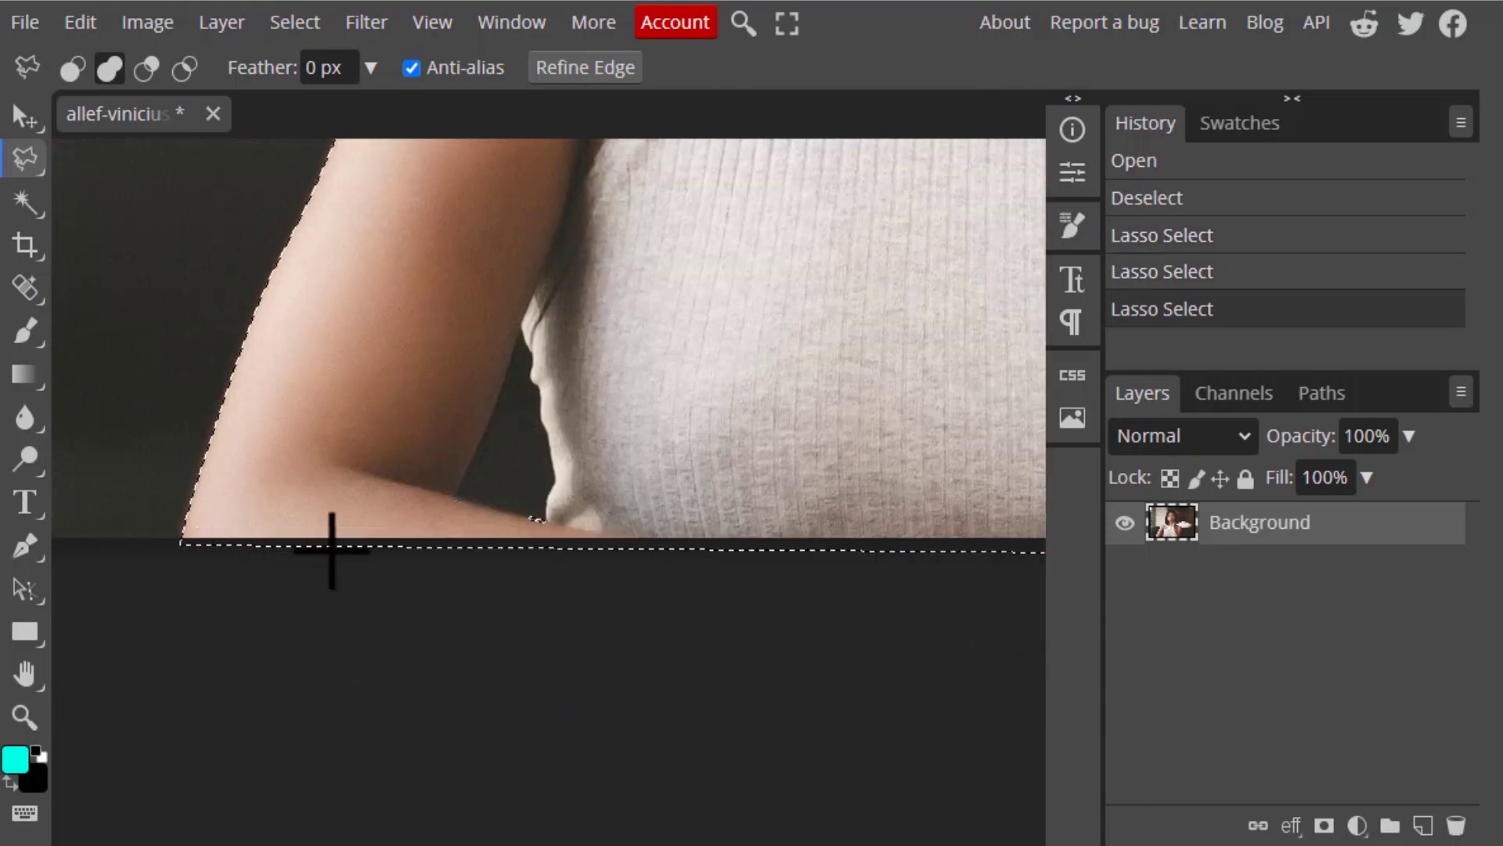
Step: Add the small leftover gap between the forearm and the top's hem to the selection, and copy the selection to a new layer
mouse_move(519, 502)
left_mouse_down()
mouse_move(513, 519)
mouse_move(561, 526)
mouse_move(544, 493)
left_mouse_up()
scroll(595, 540, "up", 3)
key("Escape")
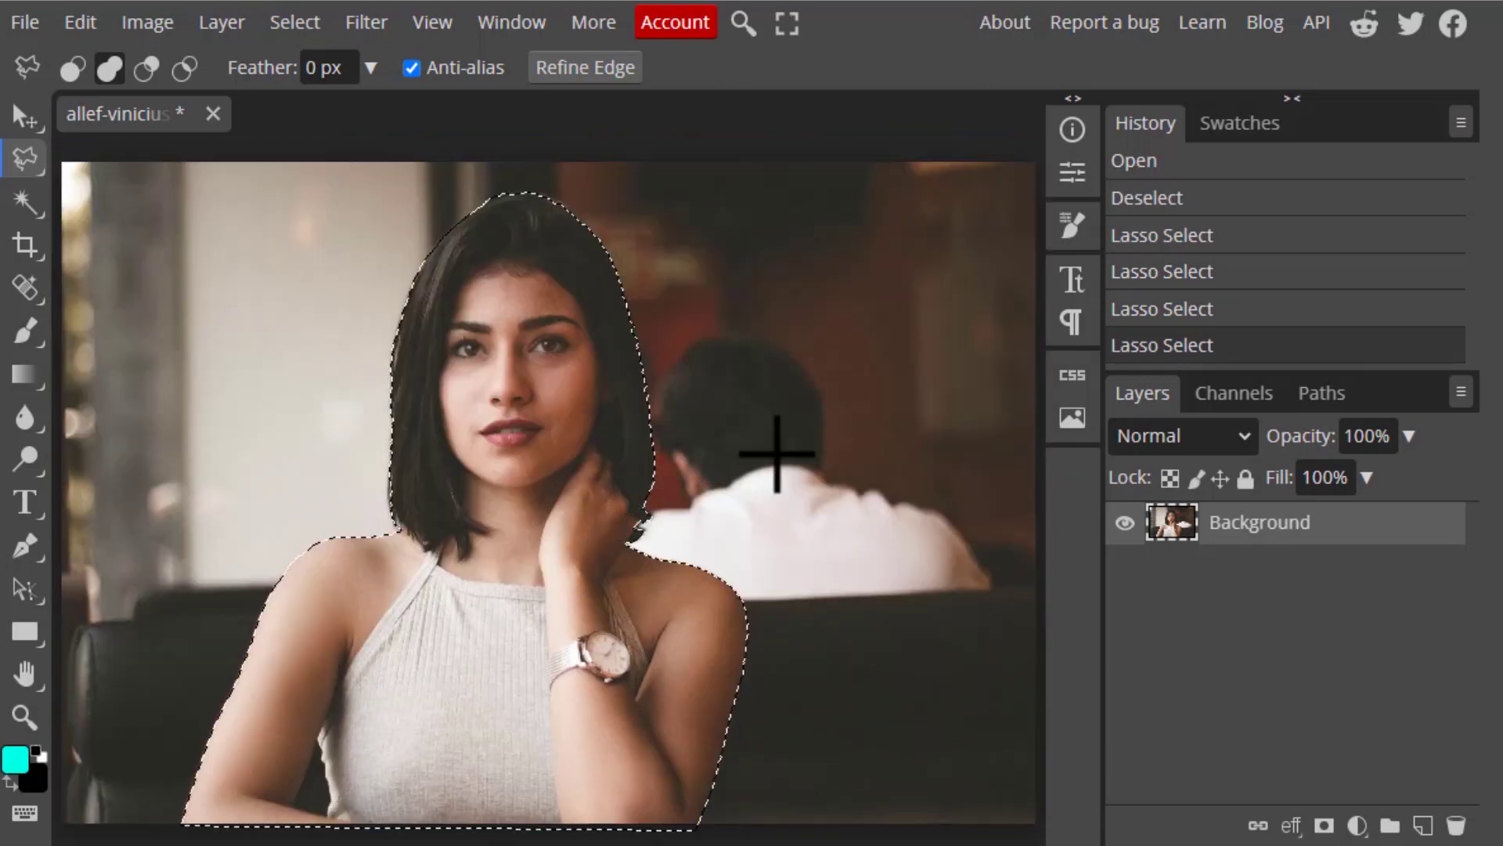
key("ctrl+j")
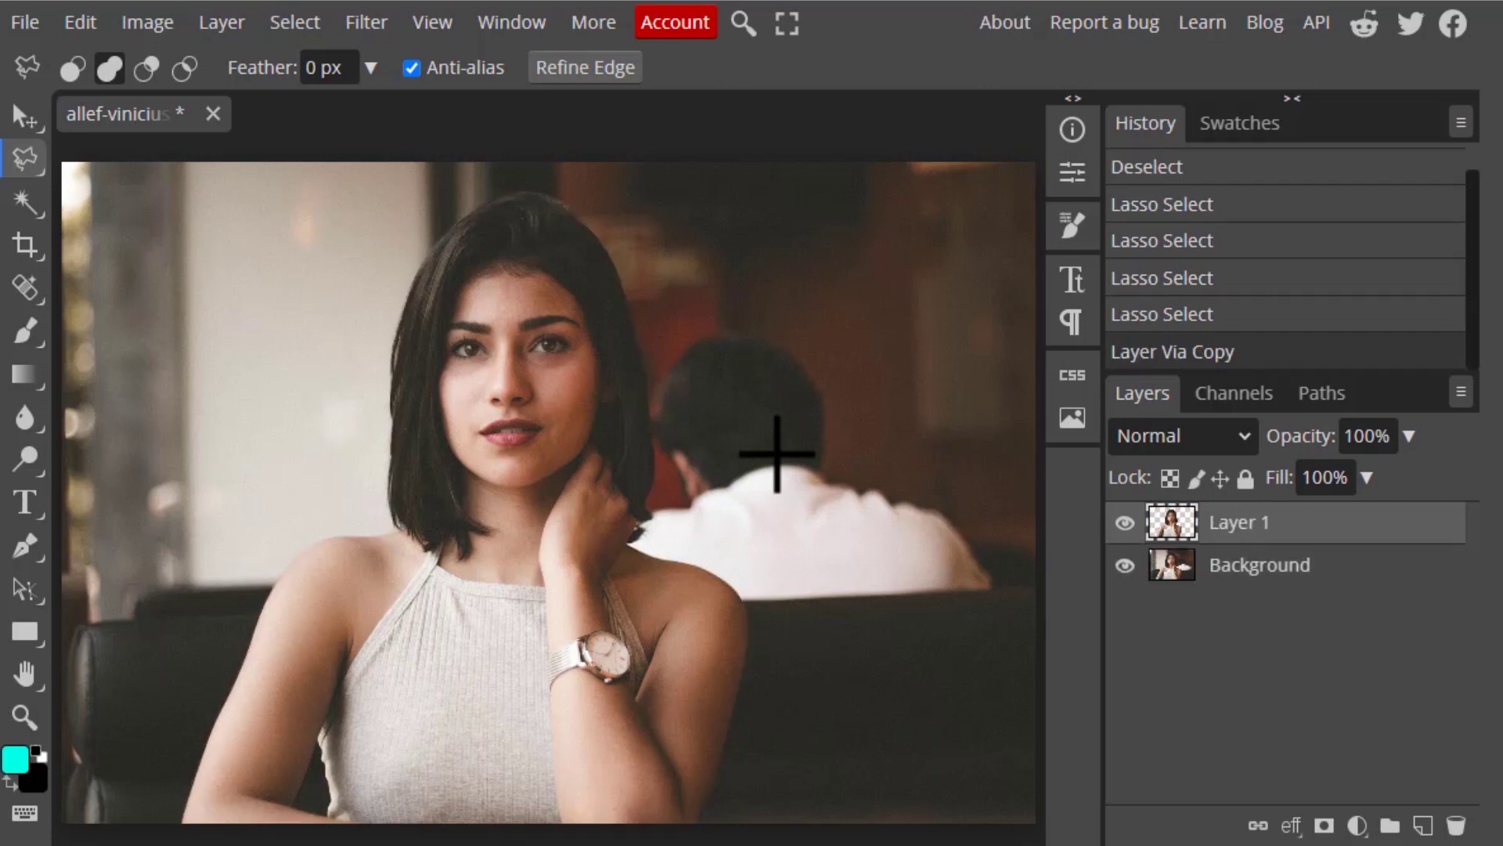
Step: Compare the woman's cut-out hair edges with the original photo by toggling layer visibility, leaving only Layer 1 shown and Background hidden
left_click(1125, 565)
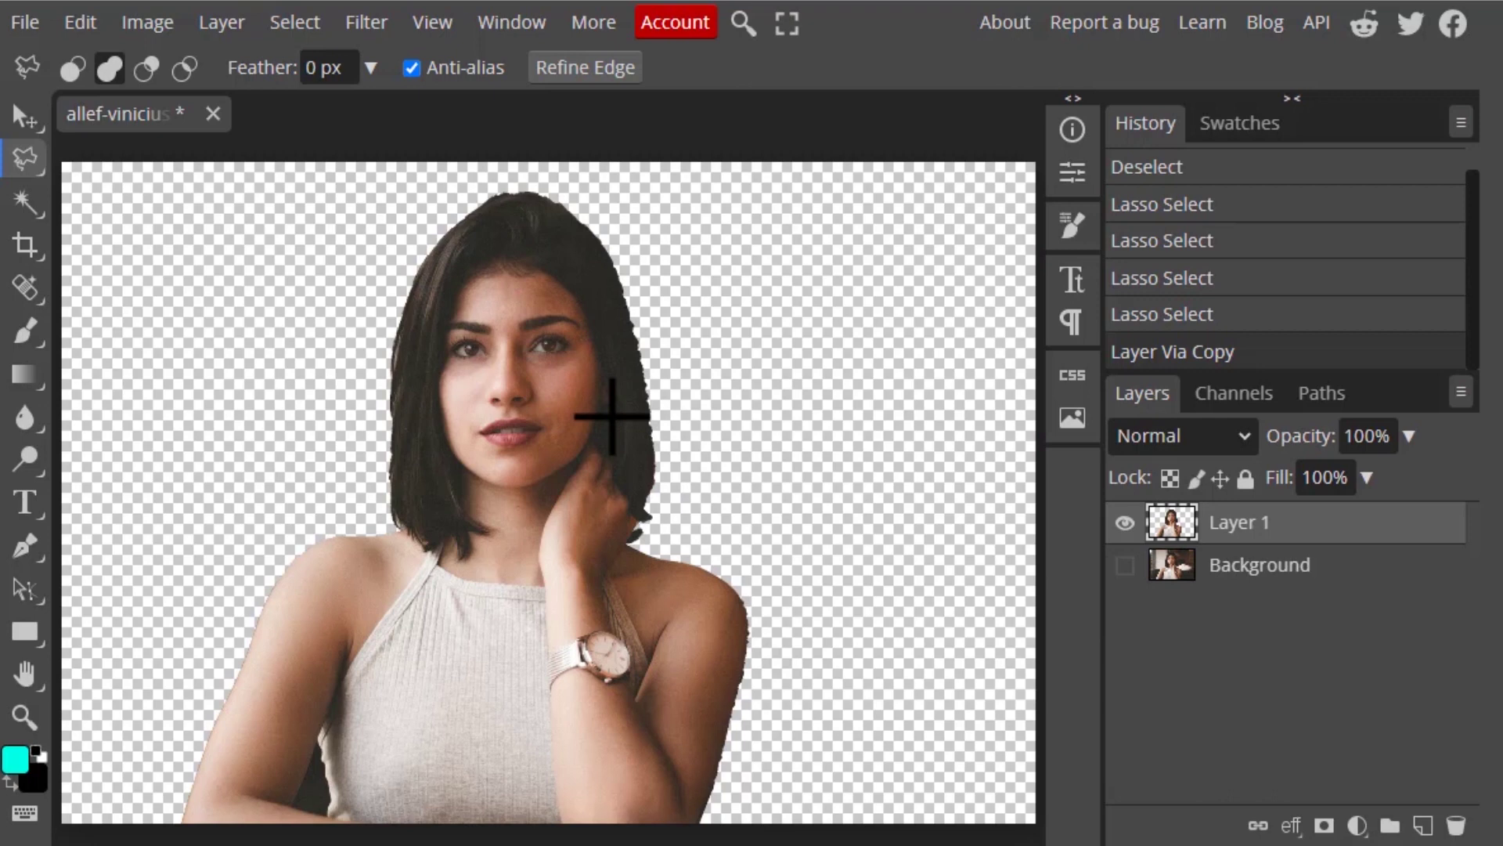
scroll(650, 269, "down", 3)
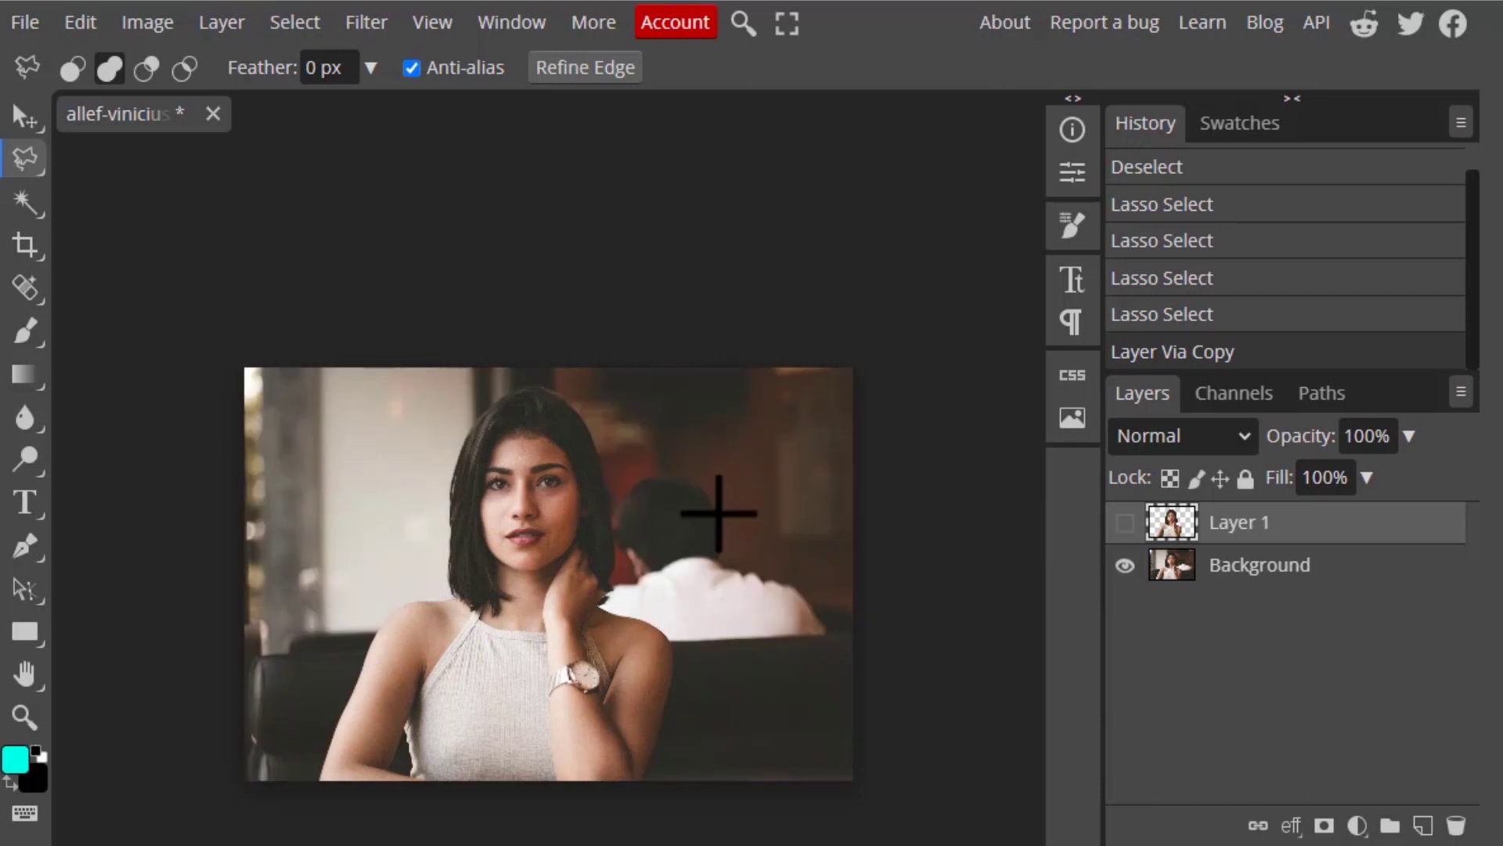
scroll(719, 514, "up", 5)
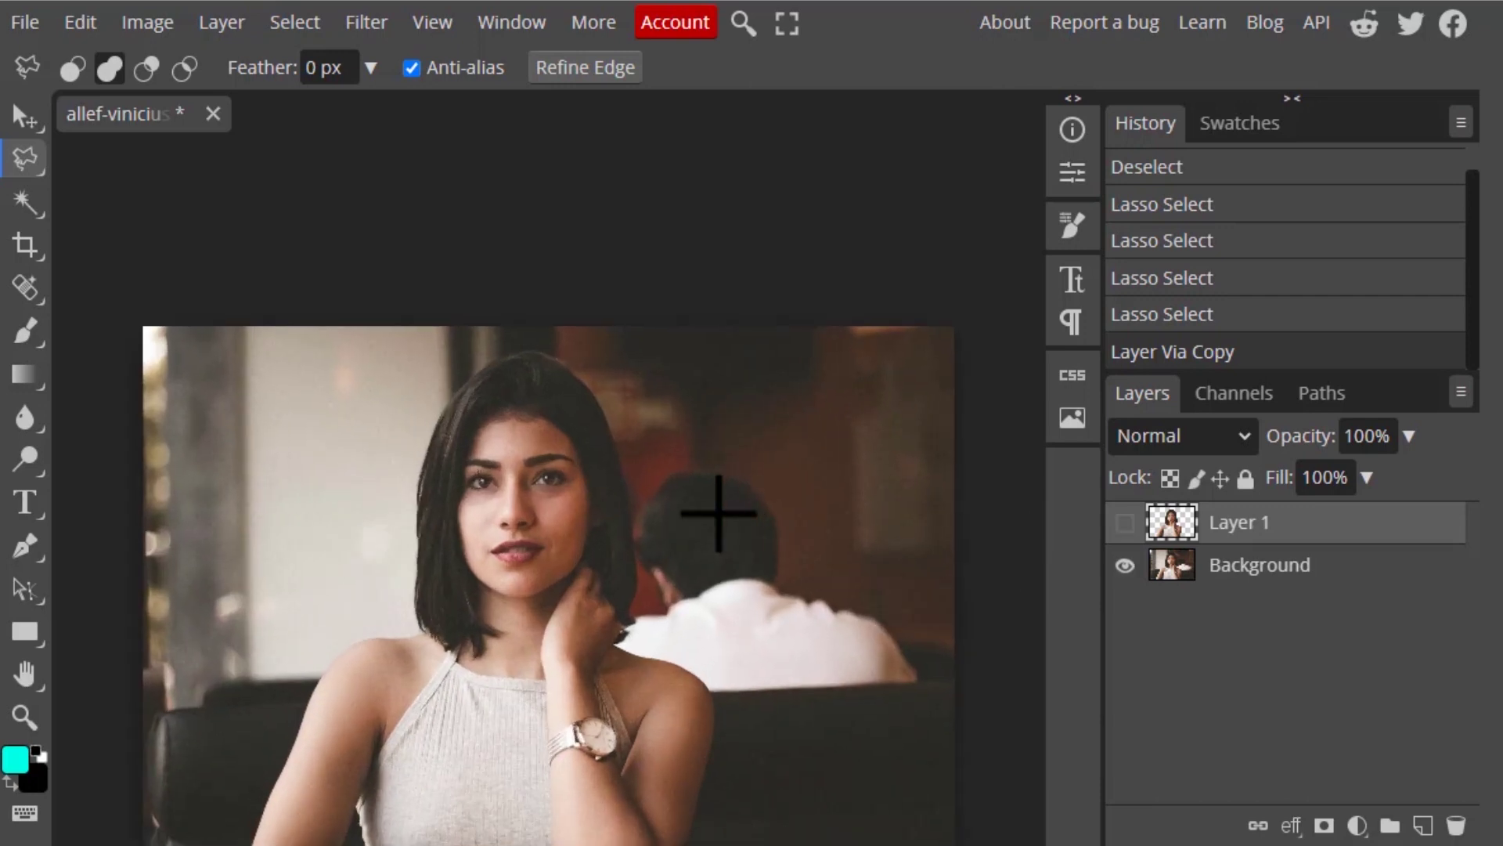
scroll(718, 513, "down", 2)
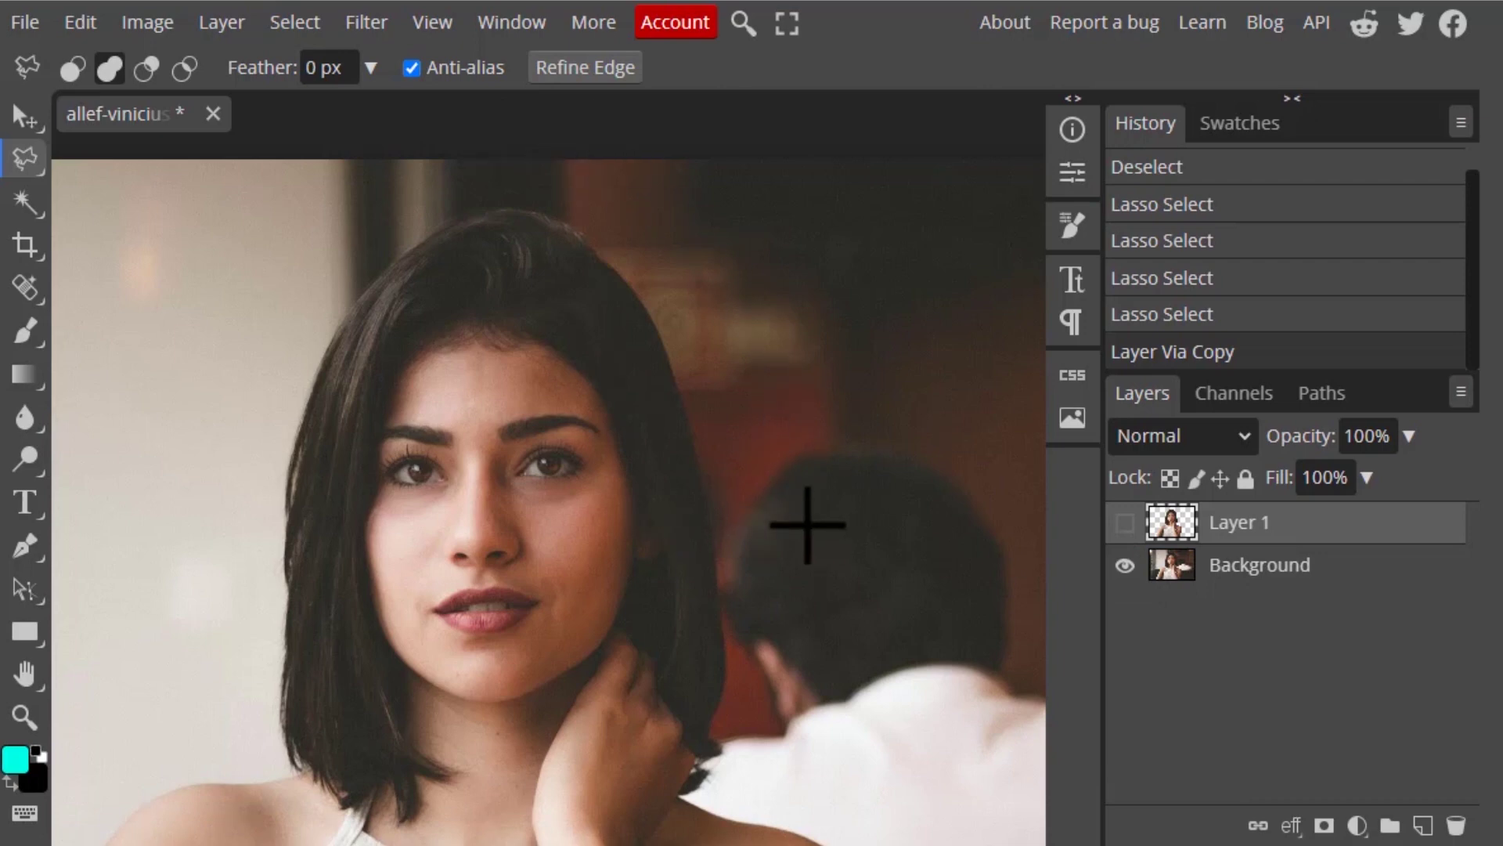
left_click(1126, 523)
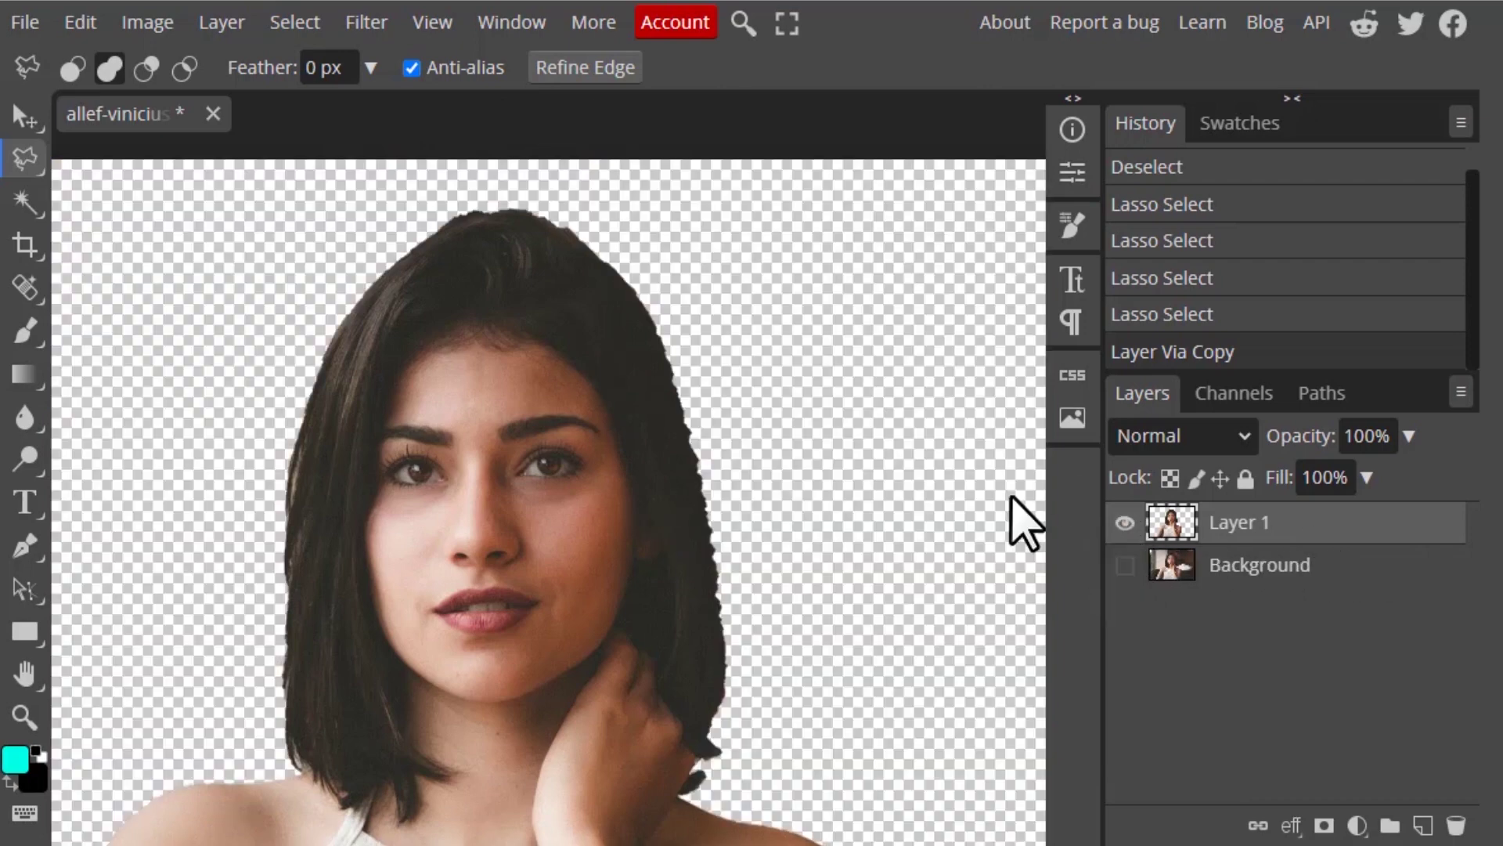
left_click(1124, 565)
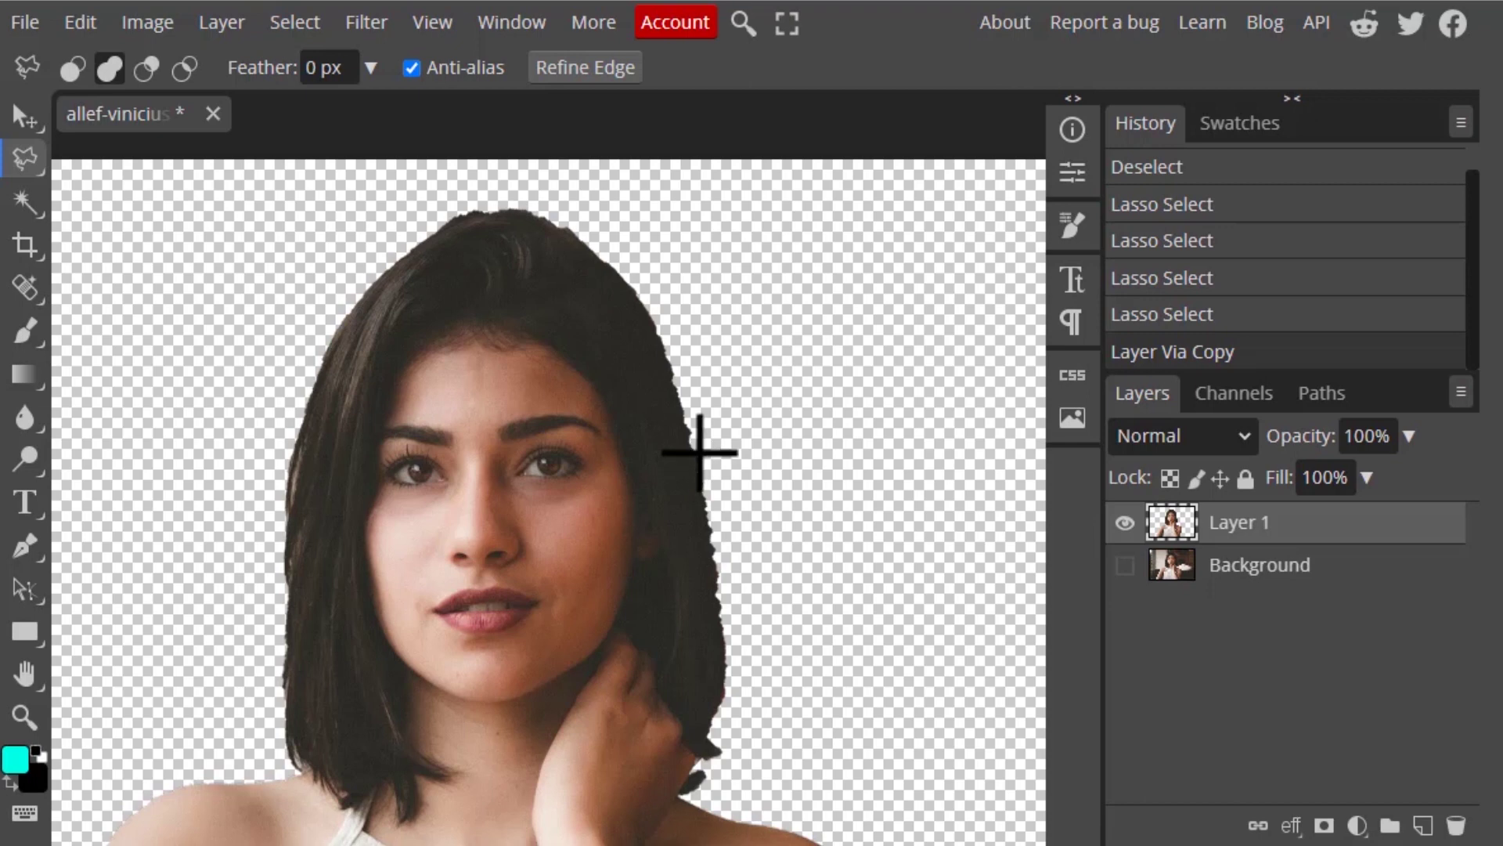
key("ctrl+0")
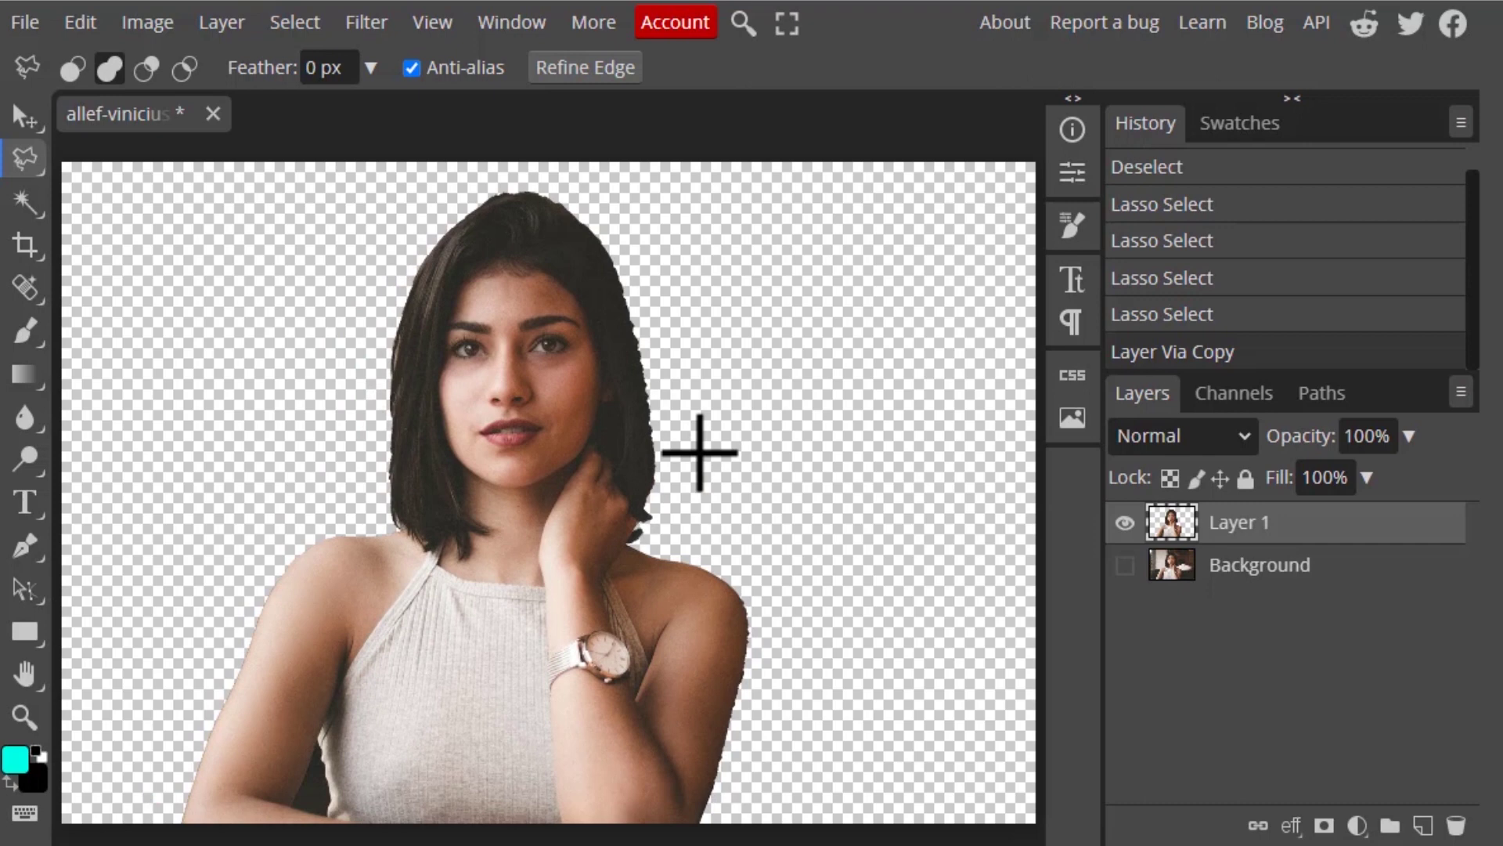